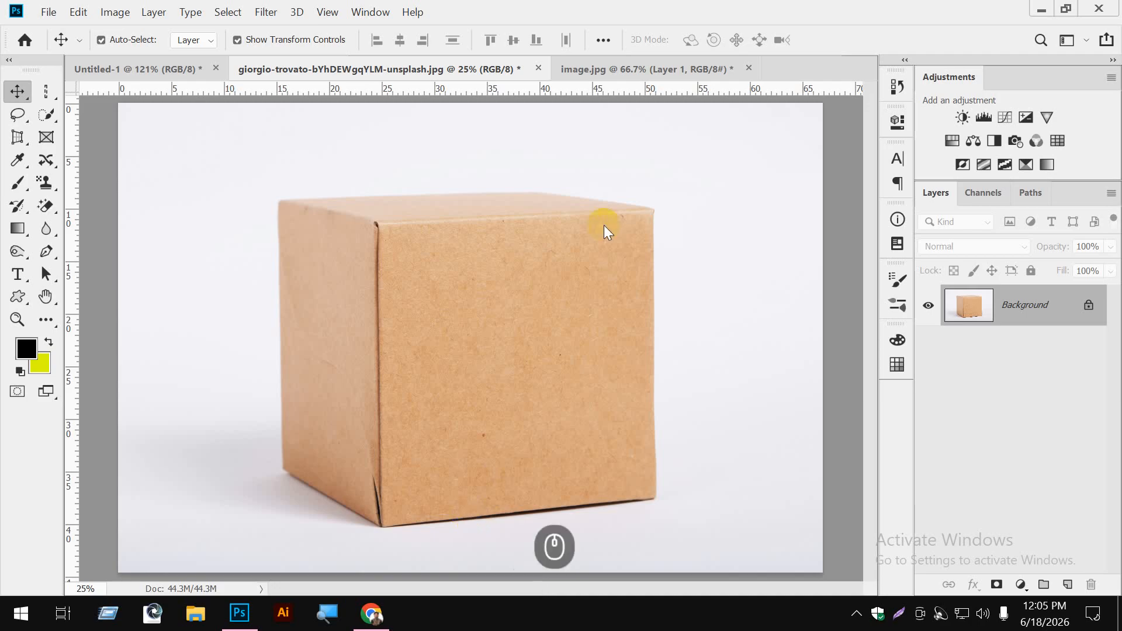
# - In image.jpg, hide Layer 1 with the Expert text and delete the empty Layer 2
pyautogui.click(631, 70)
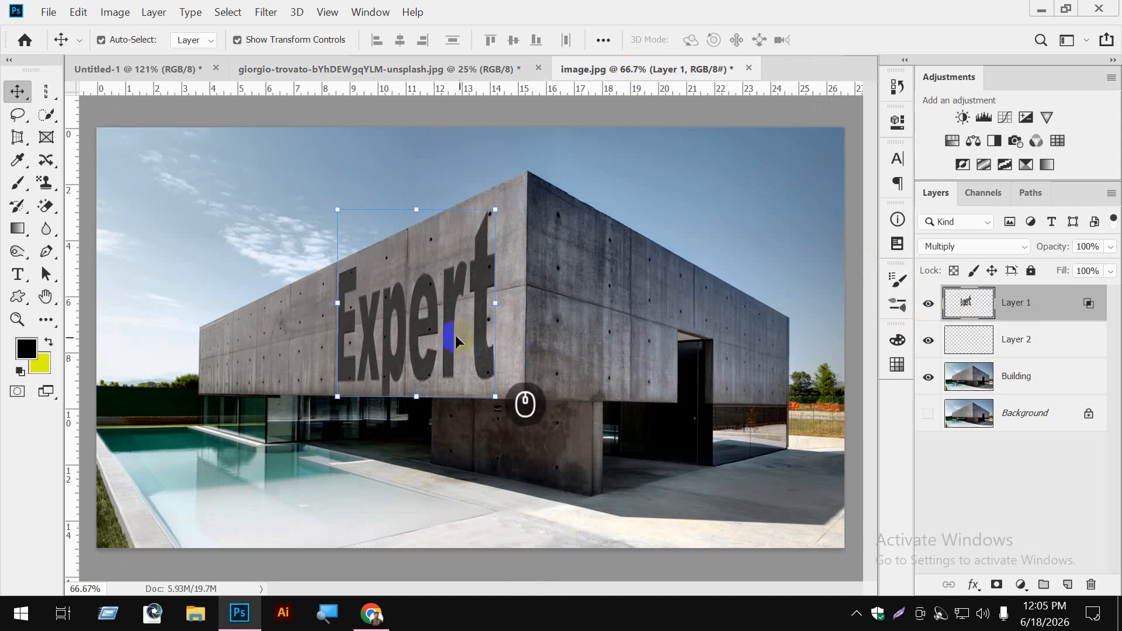
pyautogui.moveTo(450, 331); pyautogui.dragTo(449, 323)
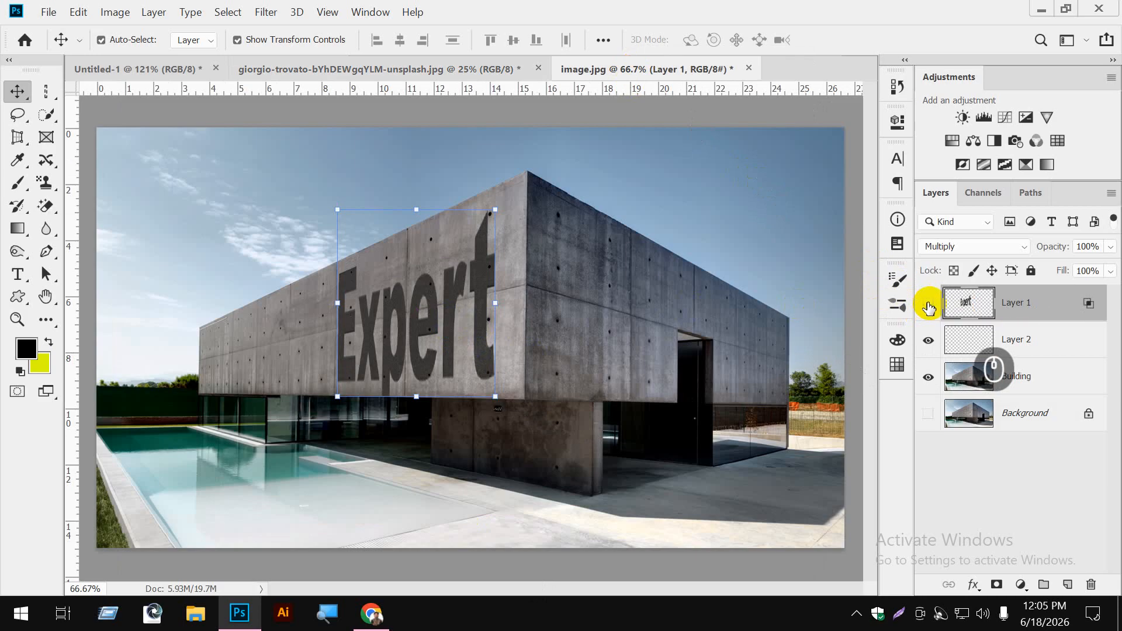
pyautogui.click(929, 305)
pyautogui.click(1040, 340)
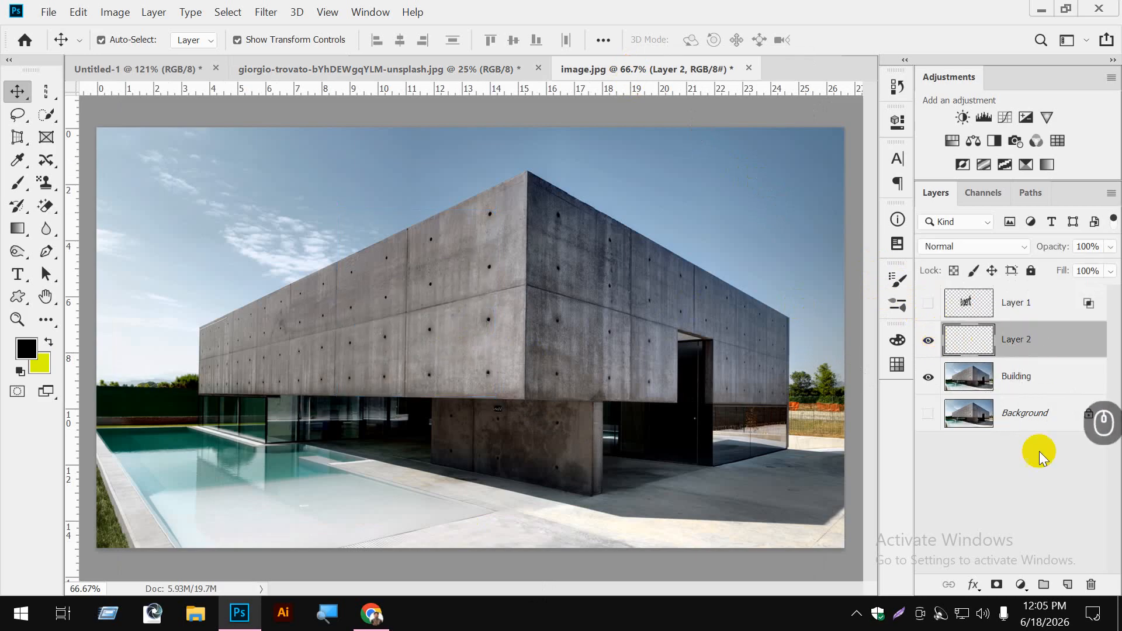
pyautogui.click(1091, 584)
pyautogui.click(538, 253)
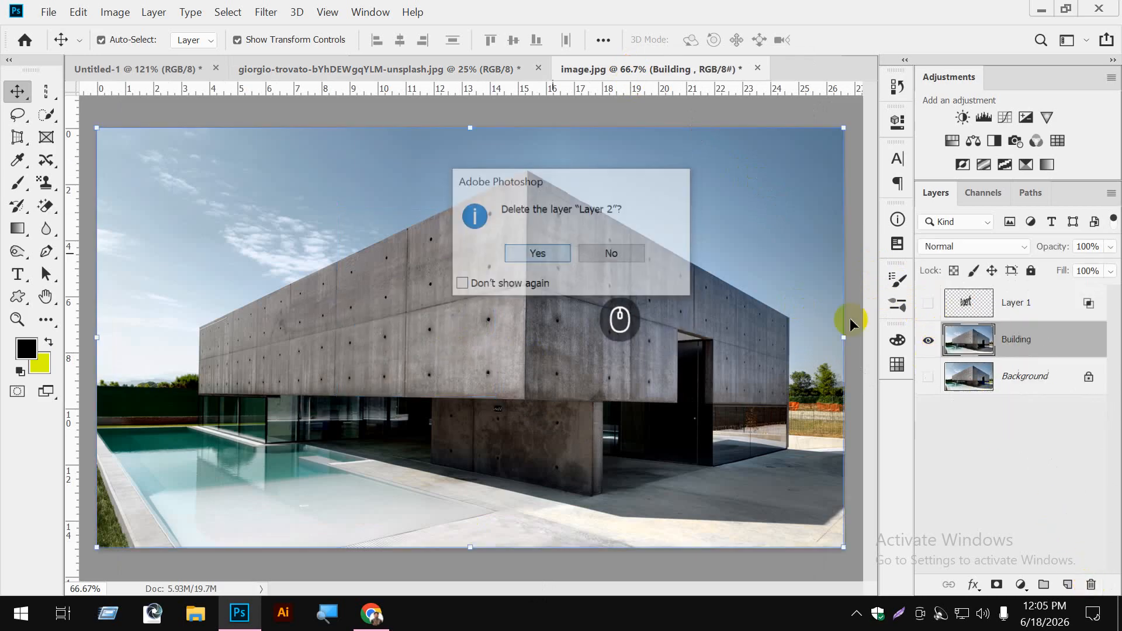
# - Add a new empty layer directly above the Building layer
pyautogui.click(1027, 302)
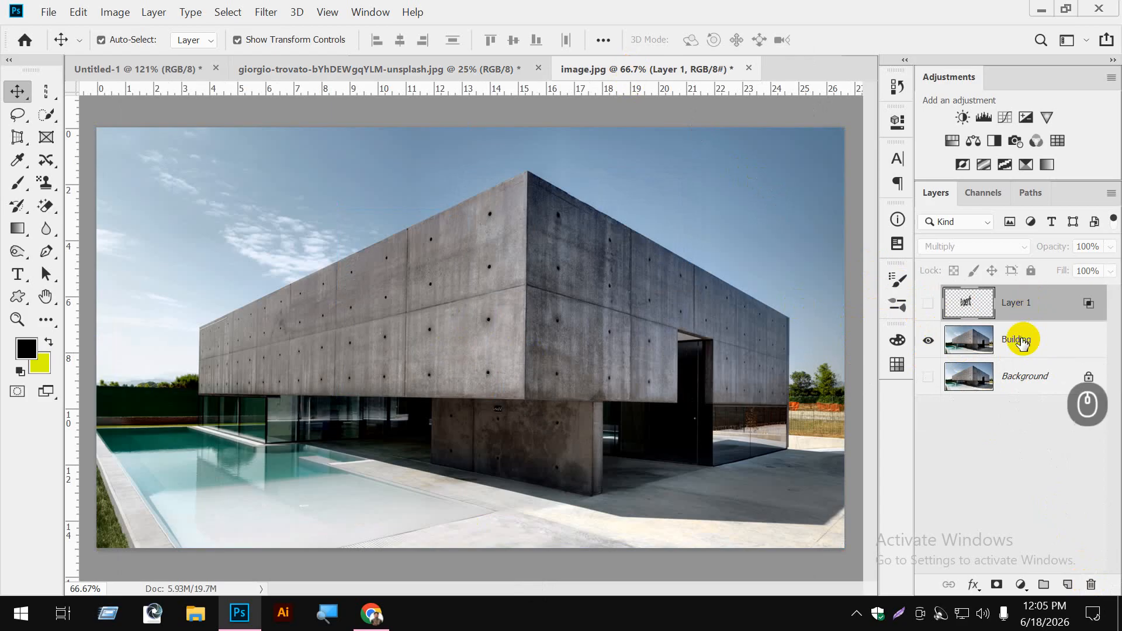
pyautogui.click(1022, 342)
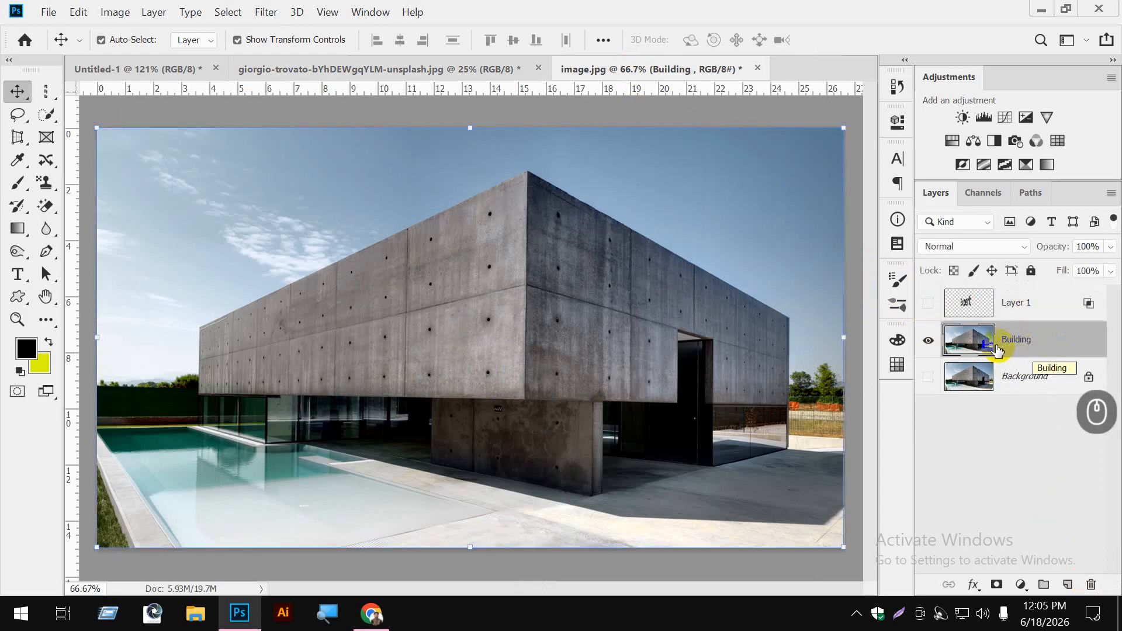
pyautogui.click(547, 291)
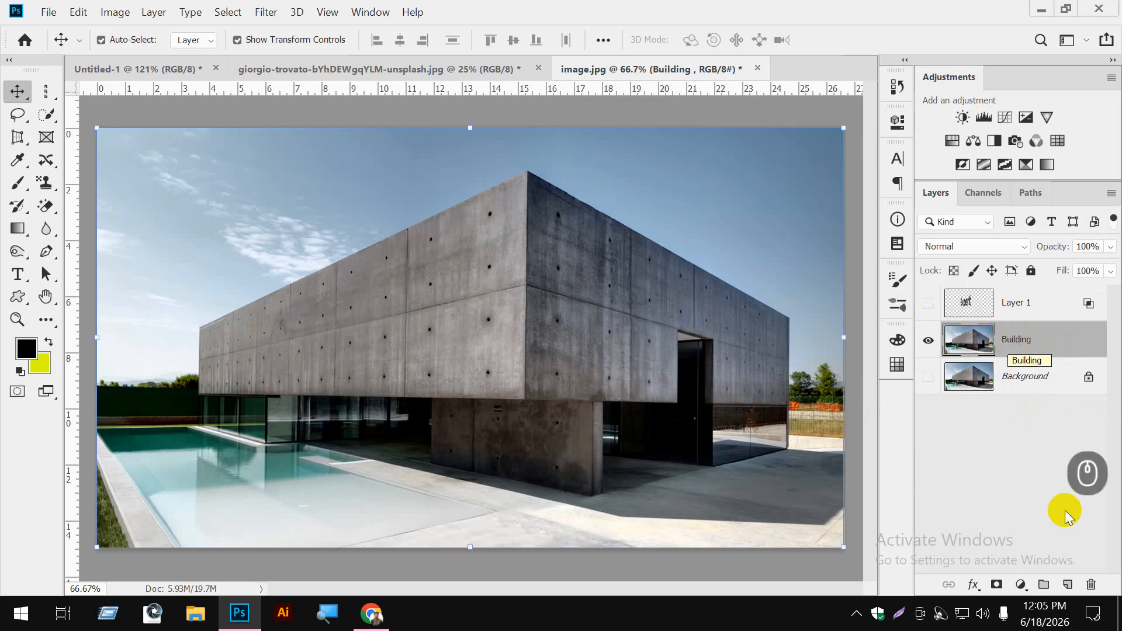
pyautogui.click(1067, 584)
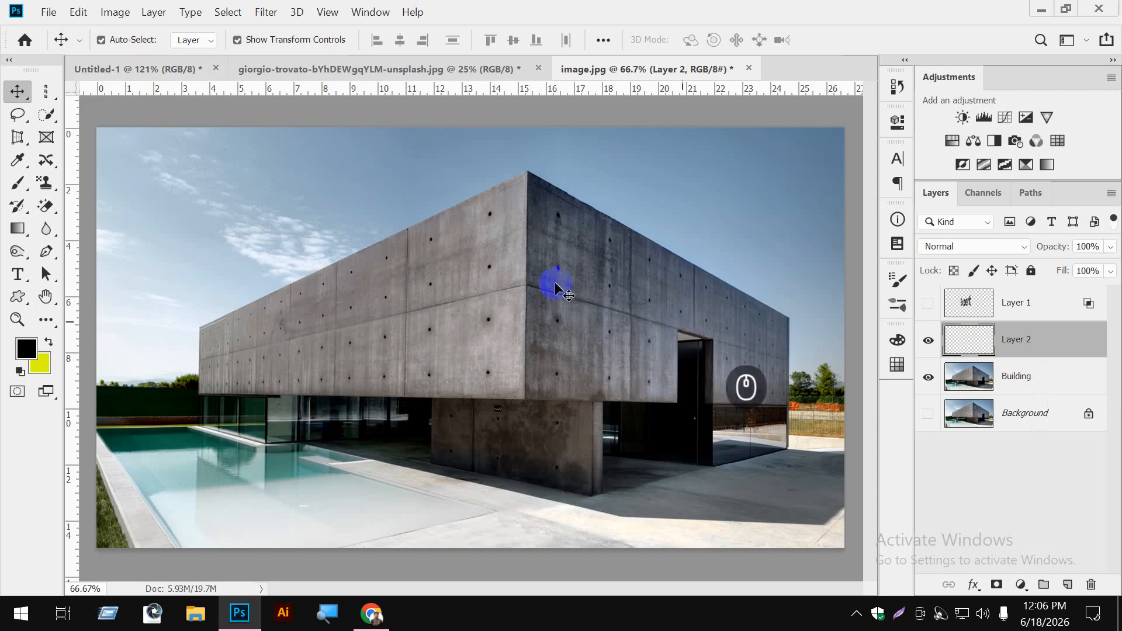
# - In the Untitled-1 document, select the pixels of the SEO Expert text layer and copy them
pyautogui.click(170, 69)
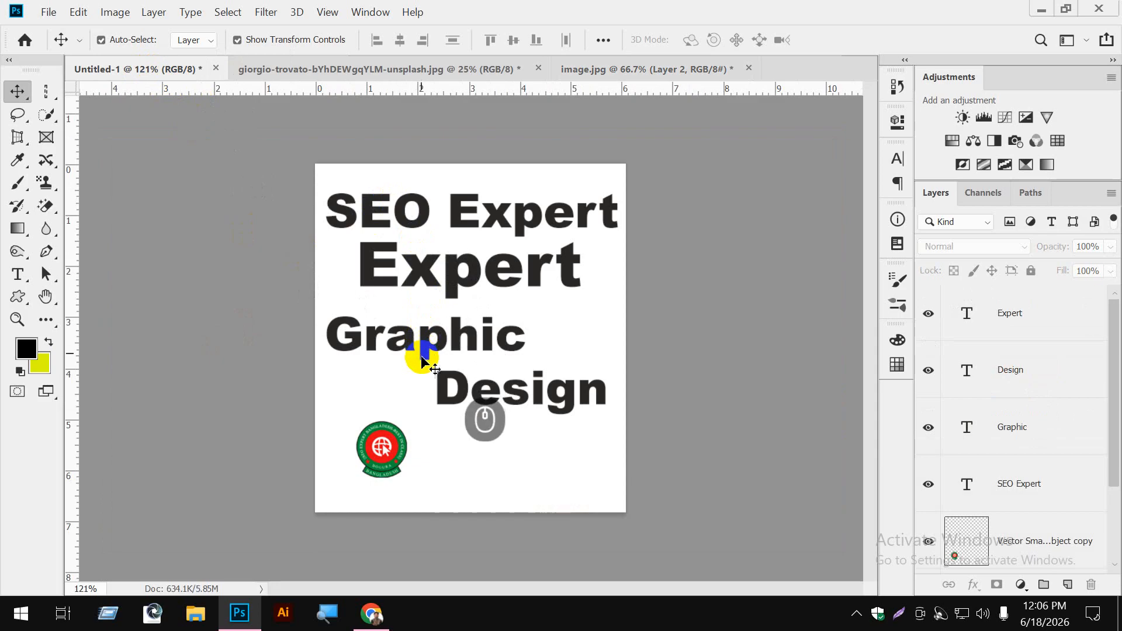
pyautogui.click(468, 331)
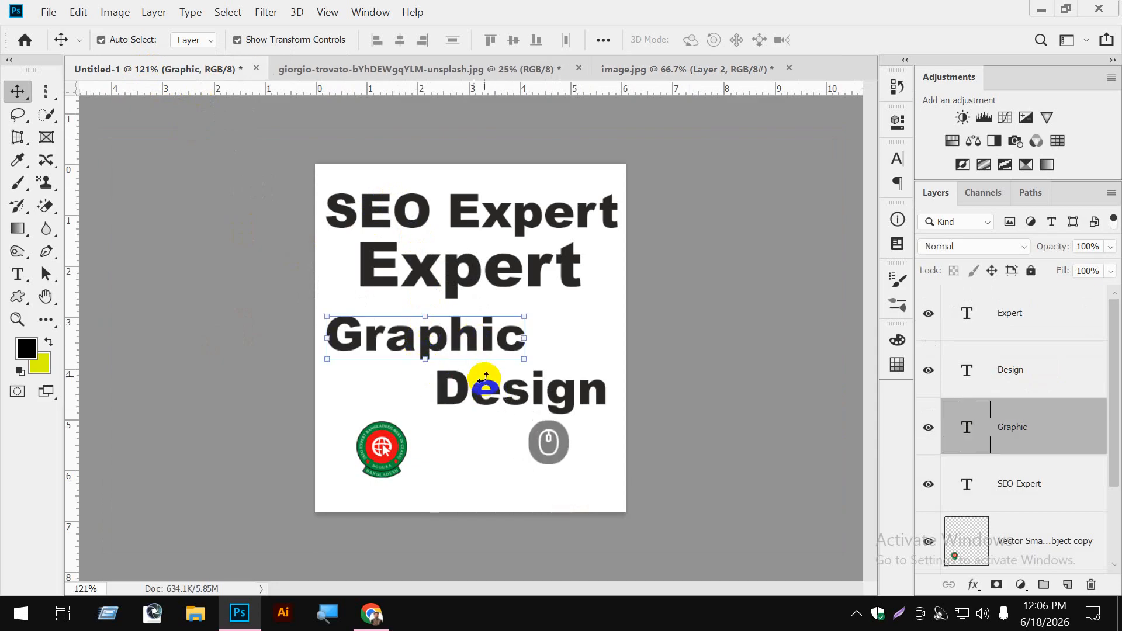
pyautogui.click(484, 383)
pyautogui.click(480, 270)
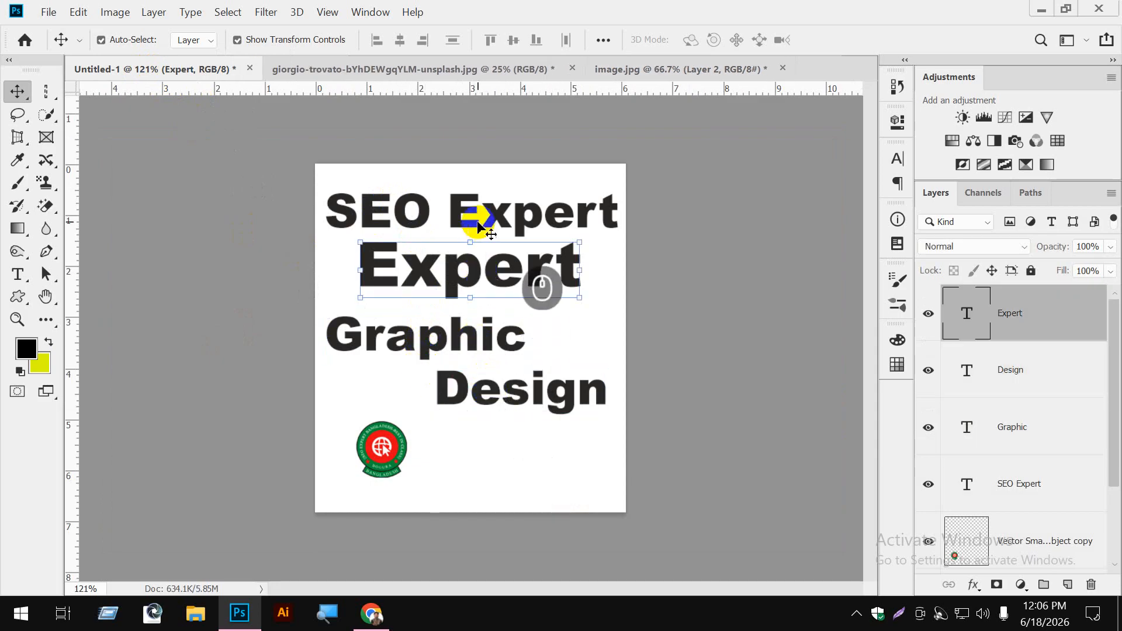
pyautogui.click(476, 219)
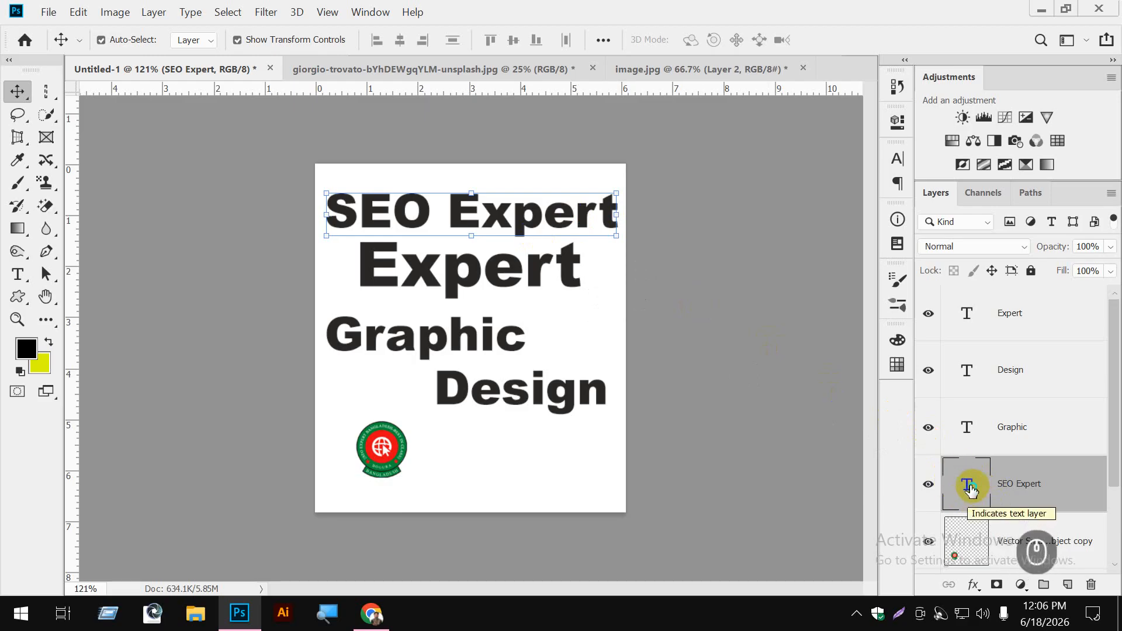
pyautogui.rightClick(970, 489)
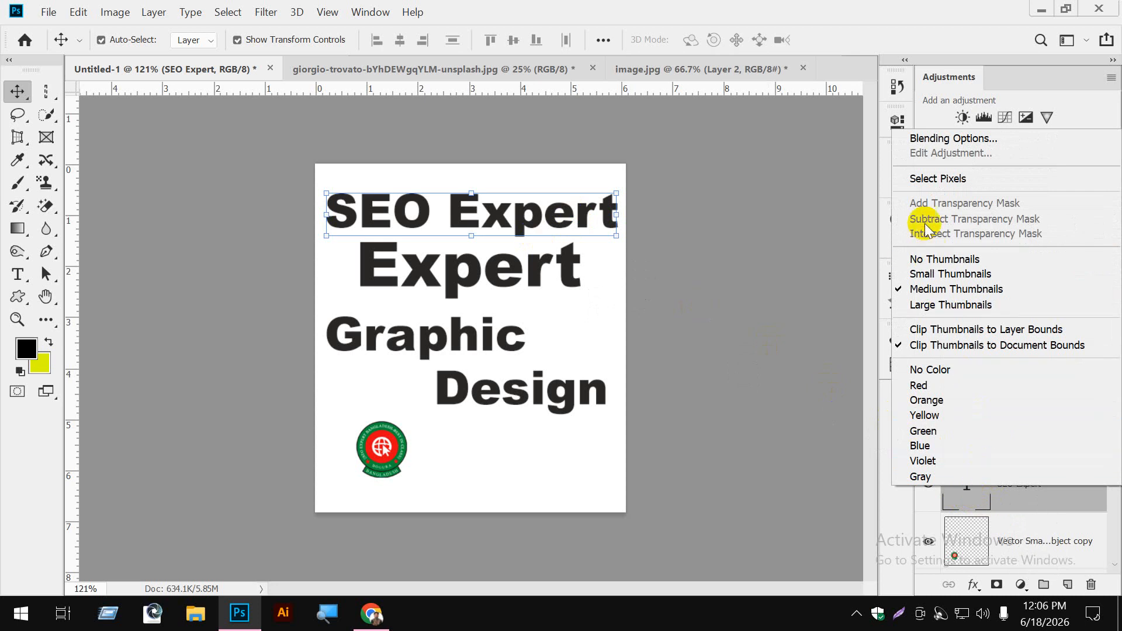
pyautogui.click(954, 179)
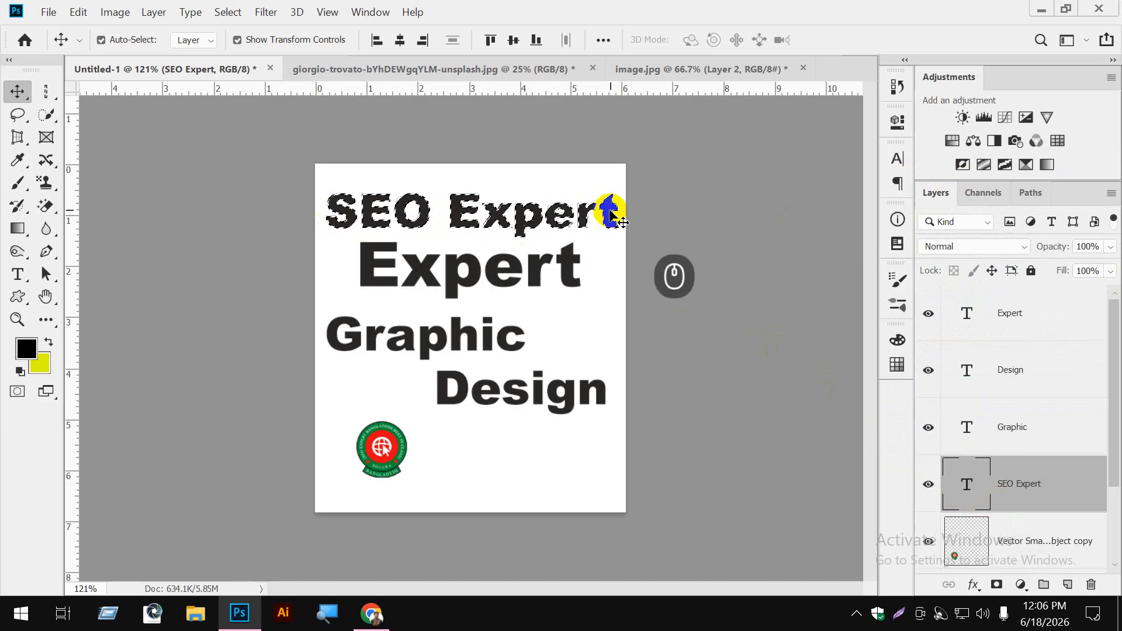
pyautogui.press('ctrl')
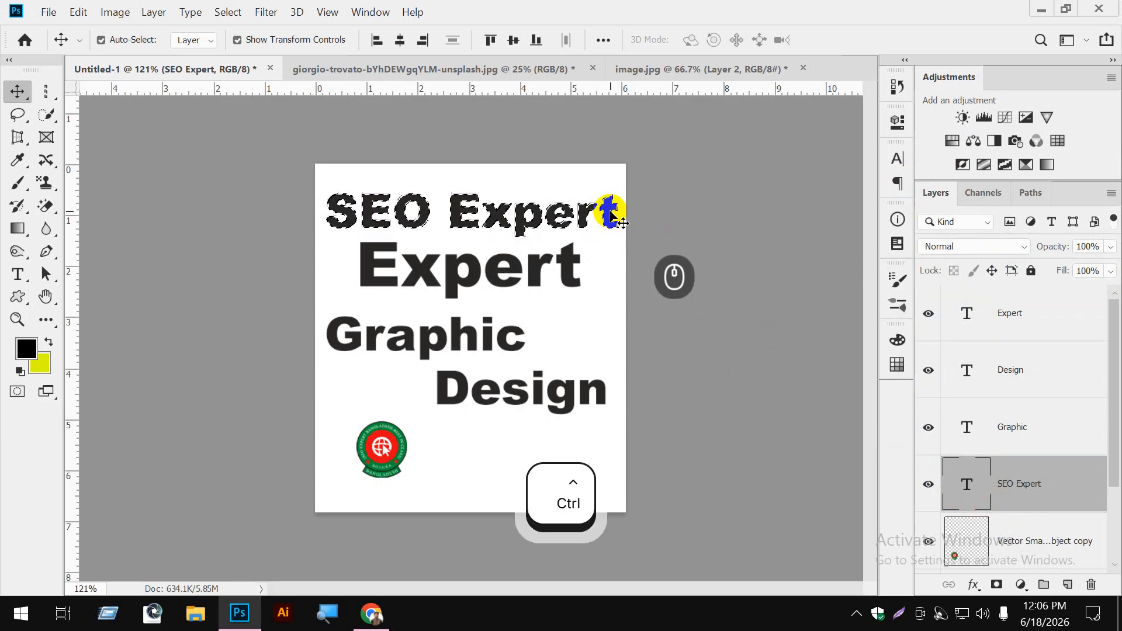
pyautogui.press('ctrl')
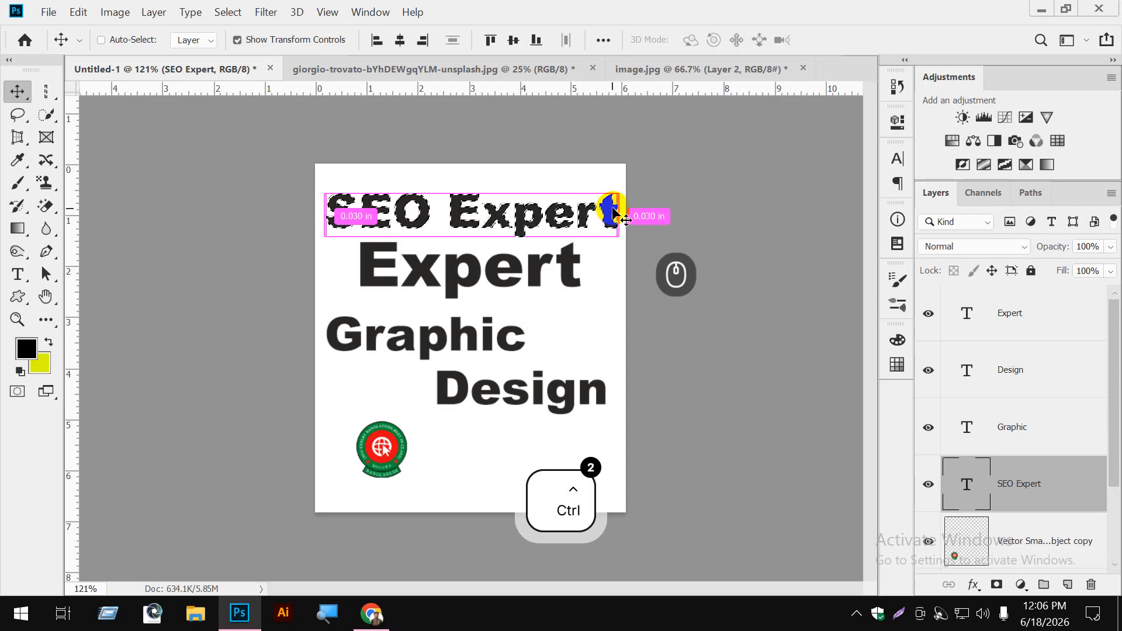
pyautogui.hotkey('ctrl', 'c')
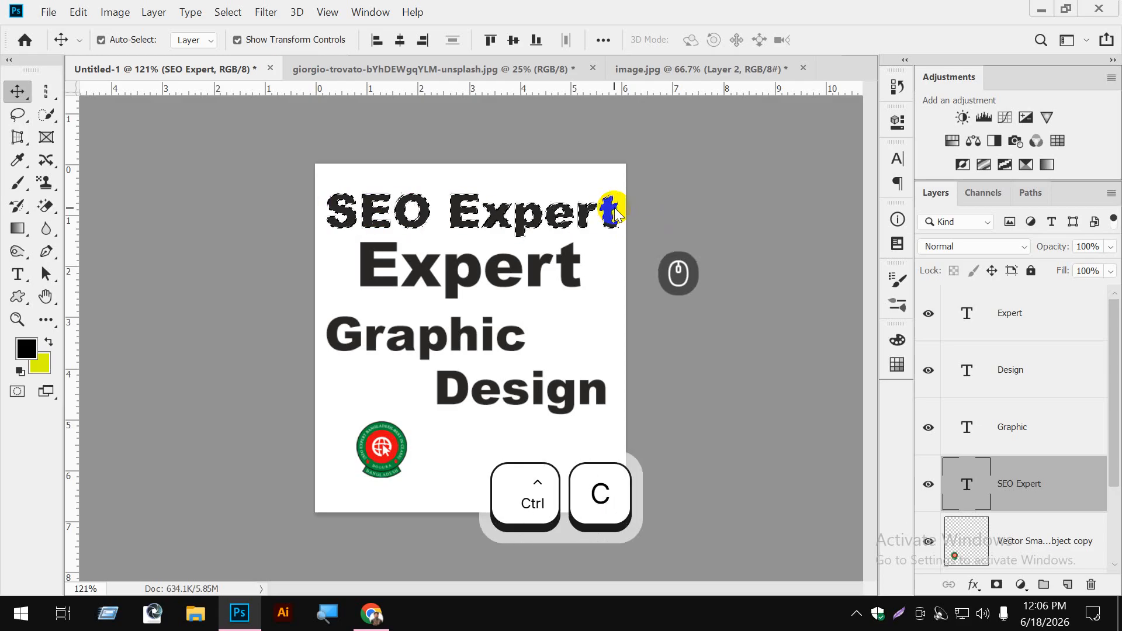
# - Open the Vanishing Point filter on Layer 2 of image.jpg and delete the existing perspective plane
pyautogui.click(690, 69)
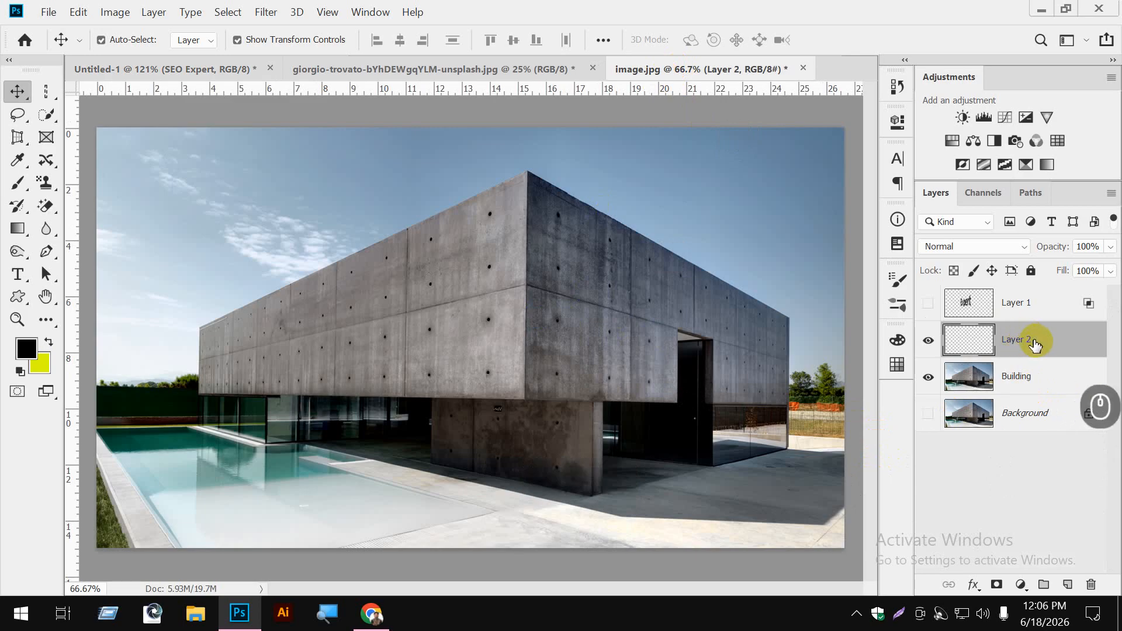
pyautogui.click(264, 13)
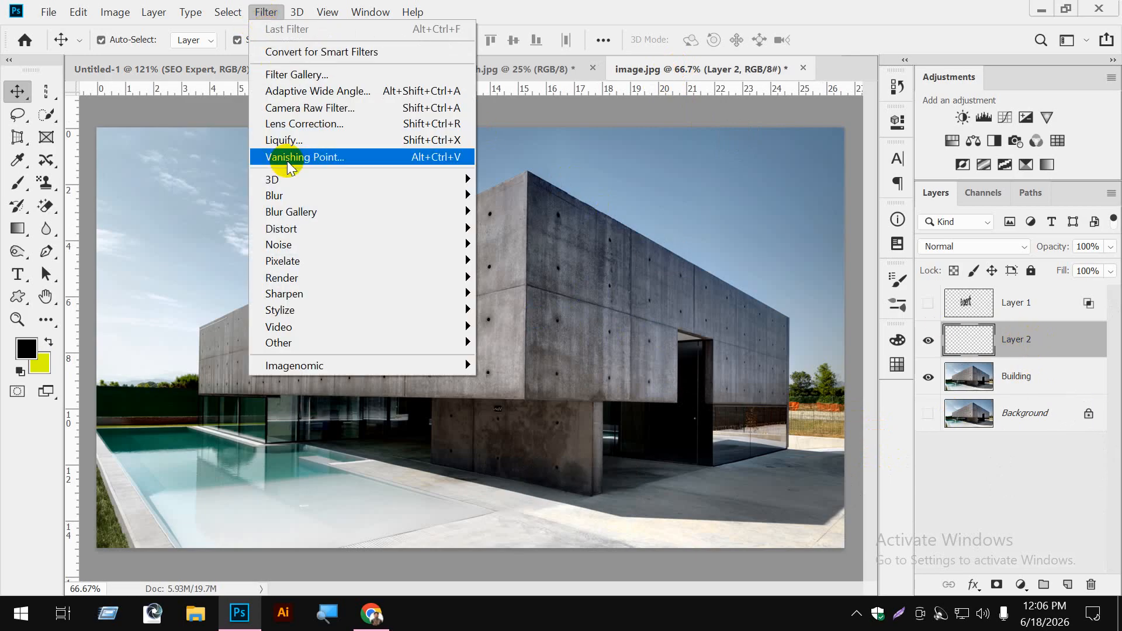
pyautogui.click(288, 158)
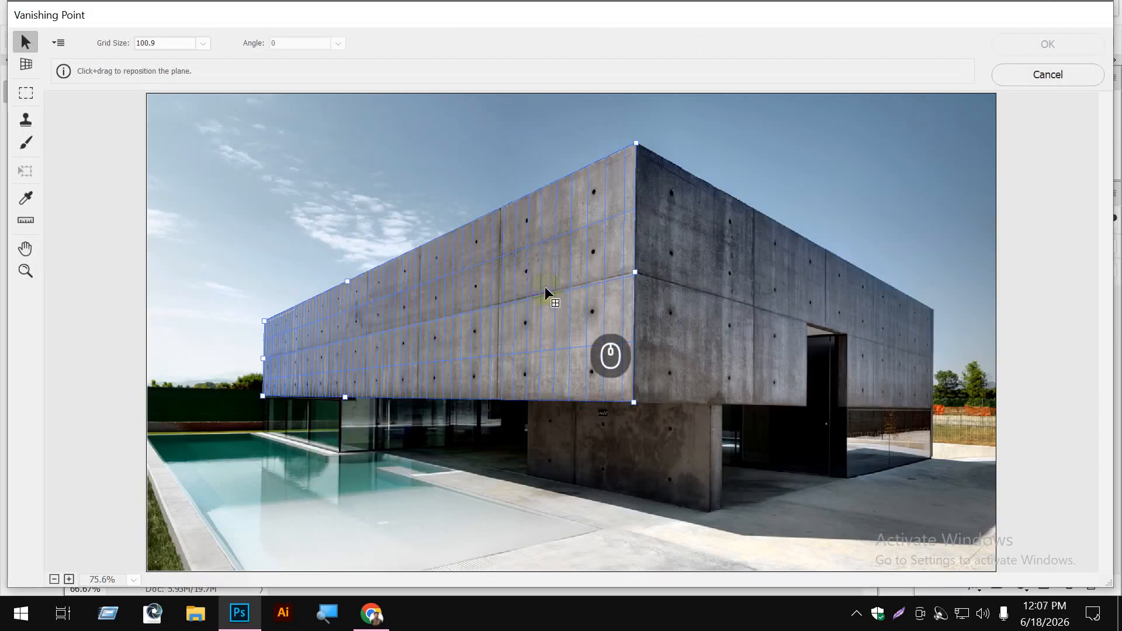
pyautogui.click(27, 65)
pyautogui.press('BackSpace')
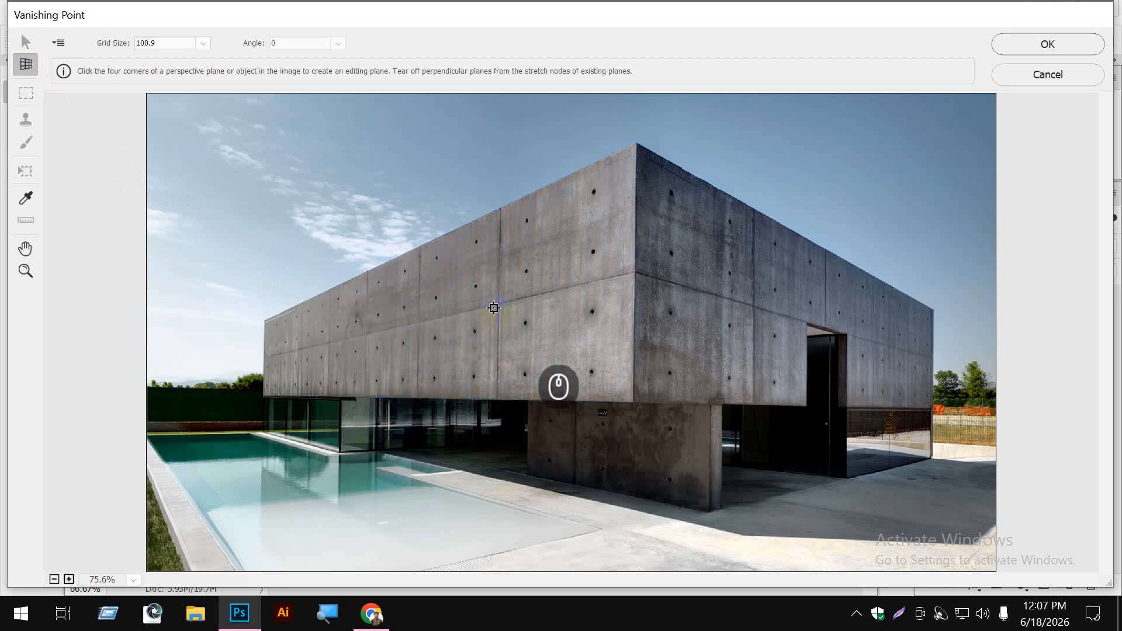
# - Create a perspective plane on the four corners of the building's long left-hand concrete wall
pyautogui.click(262, 318)
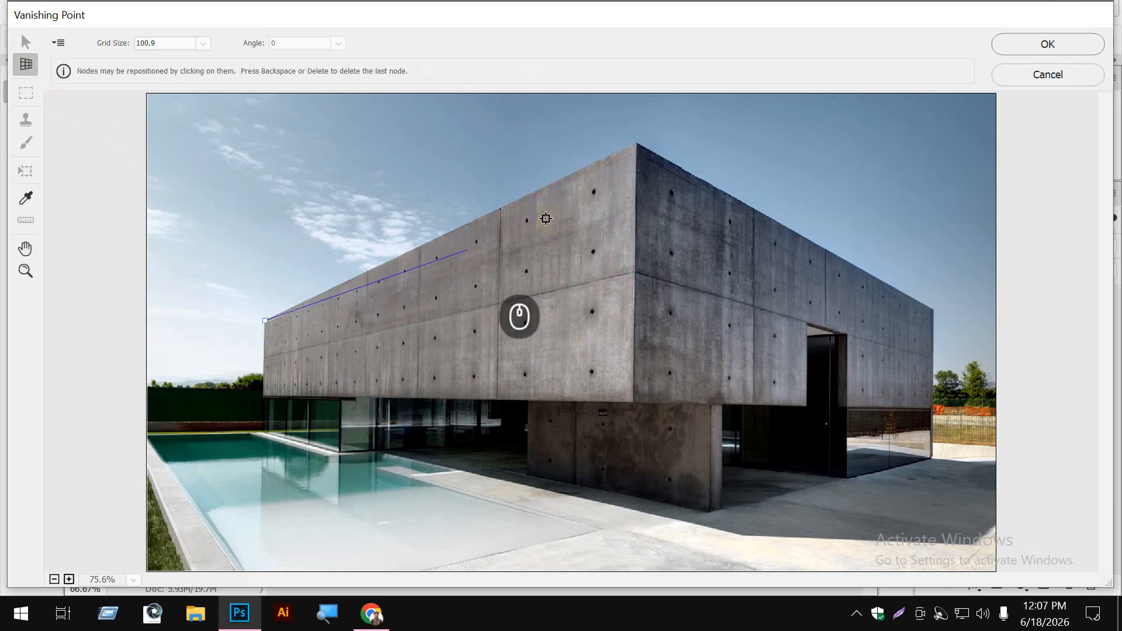
pyautogui.click(634, 141)
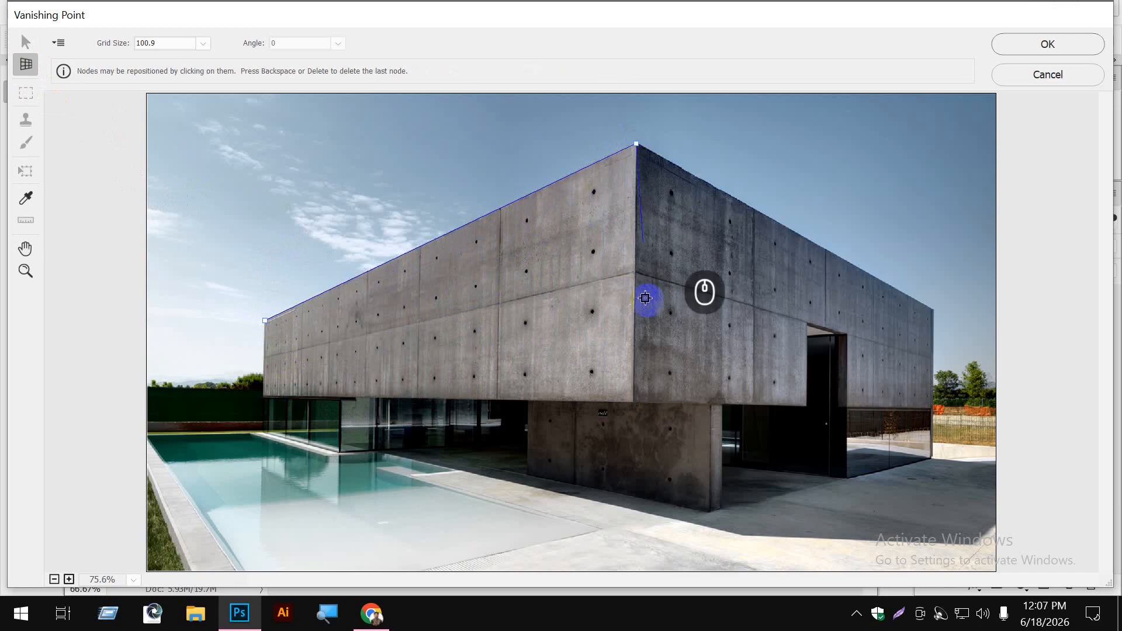
pyautogui.click(632, 400)
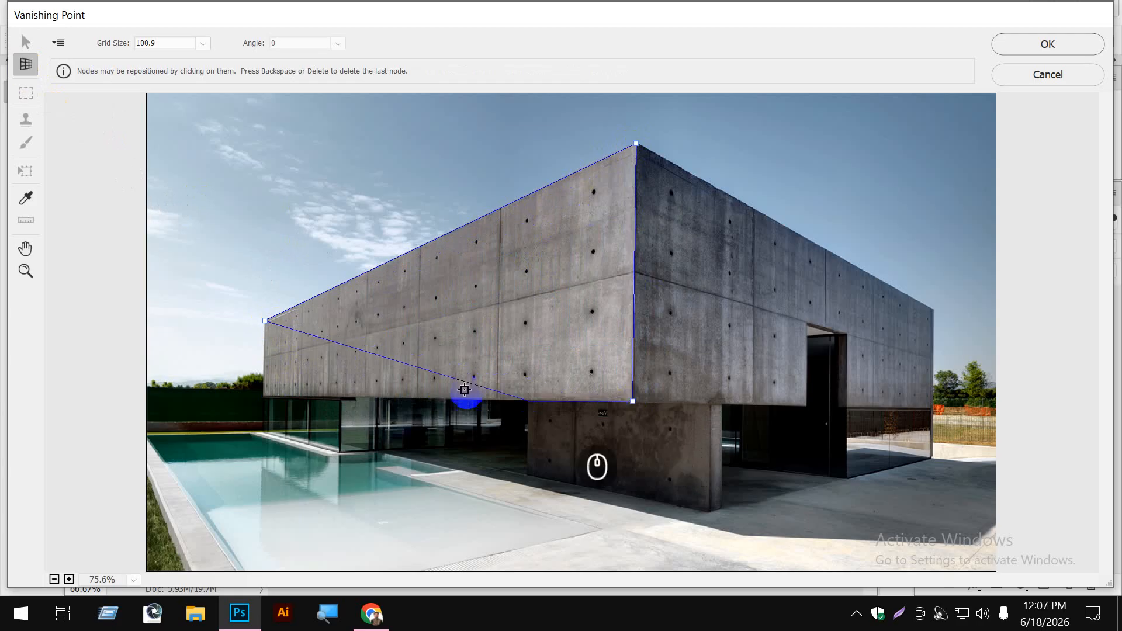
pyautogui.click(261, 393)
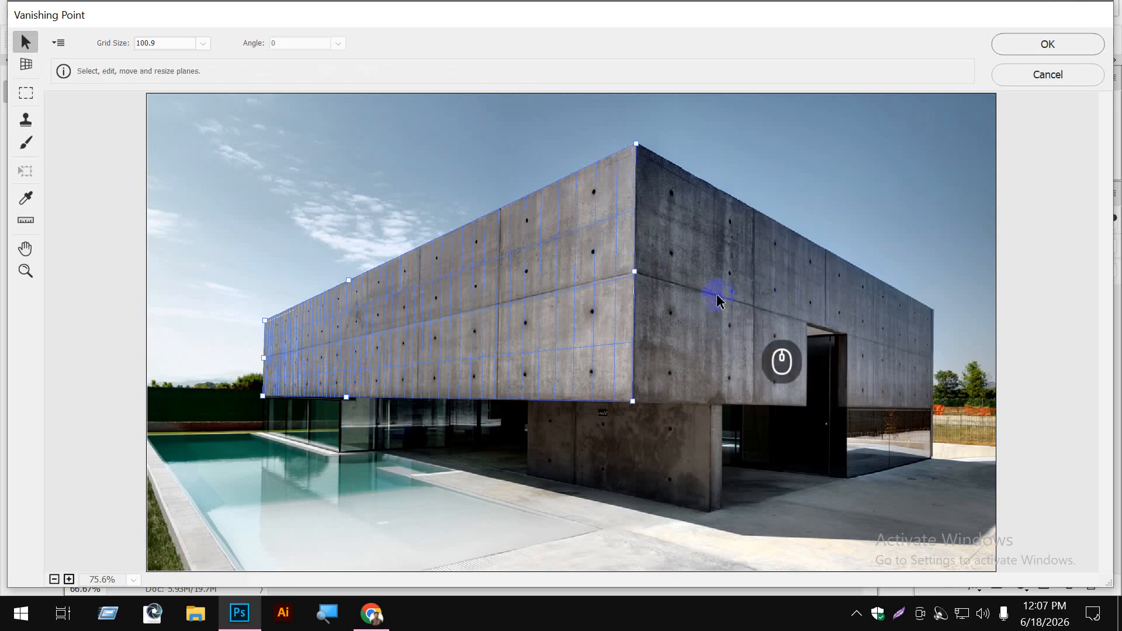
# - Tear off a connected plane around the building's corner and fit it to the right-hand wall, ending at the doorway
pyautogui.moveTo(642, 276); pyautogui.dragTo(821, 384)
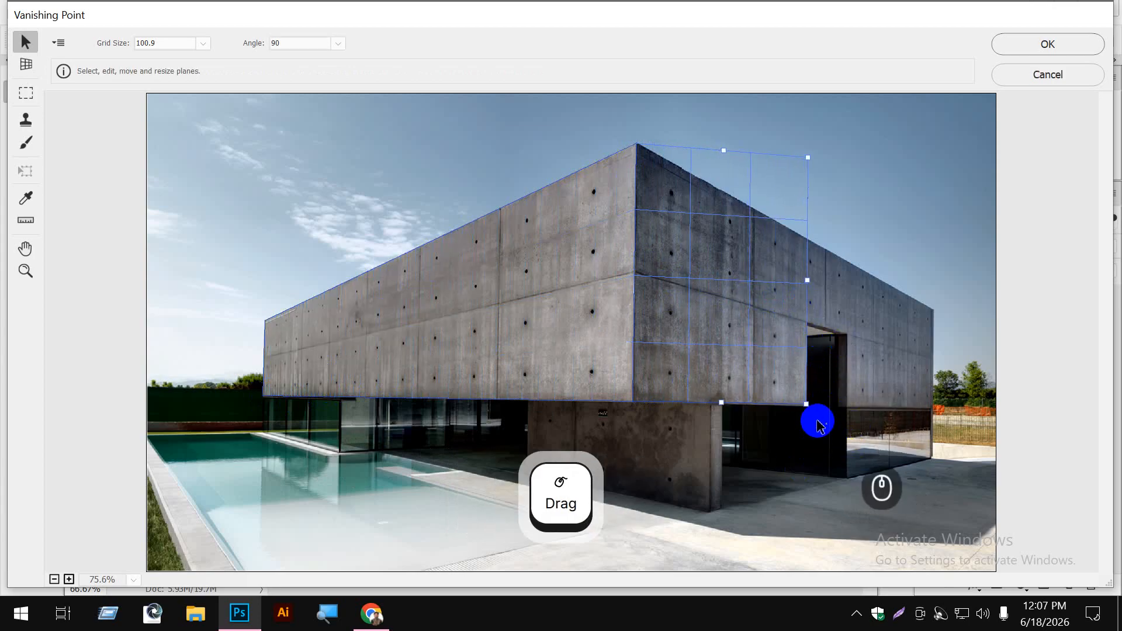
pyautogui.moveTo(808, 407); pyautogui.dragTo(808, 409)
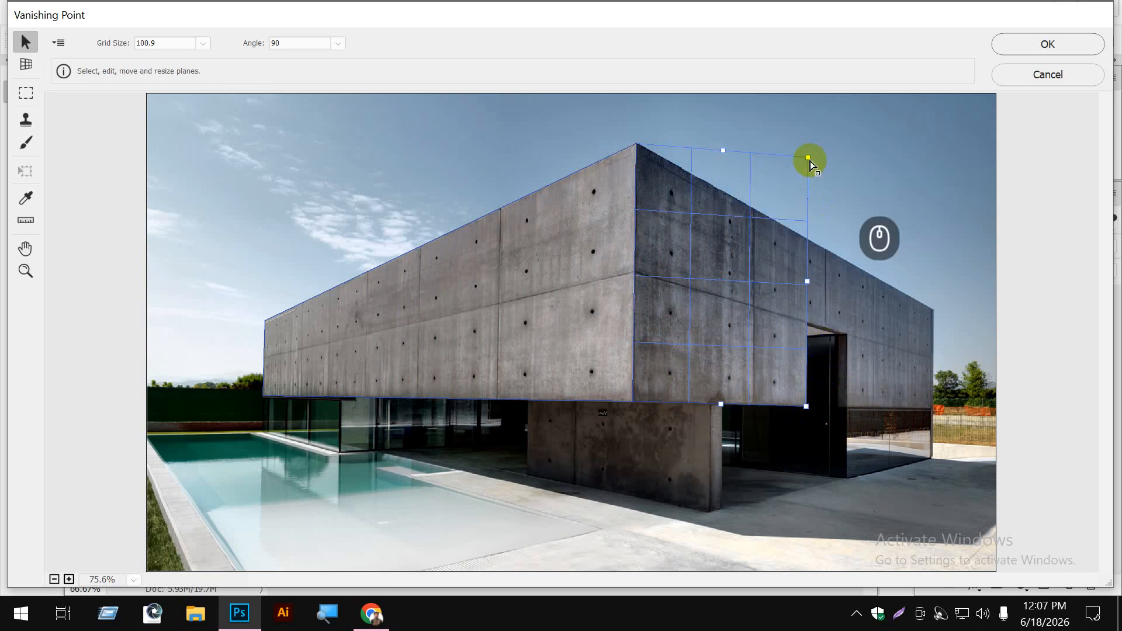
pyautogui.moveTo(809, 165); pyautogui.dragTo(807, 241)
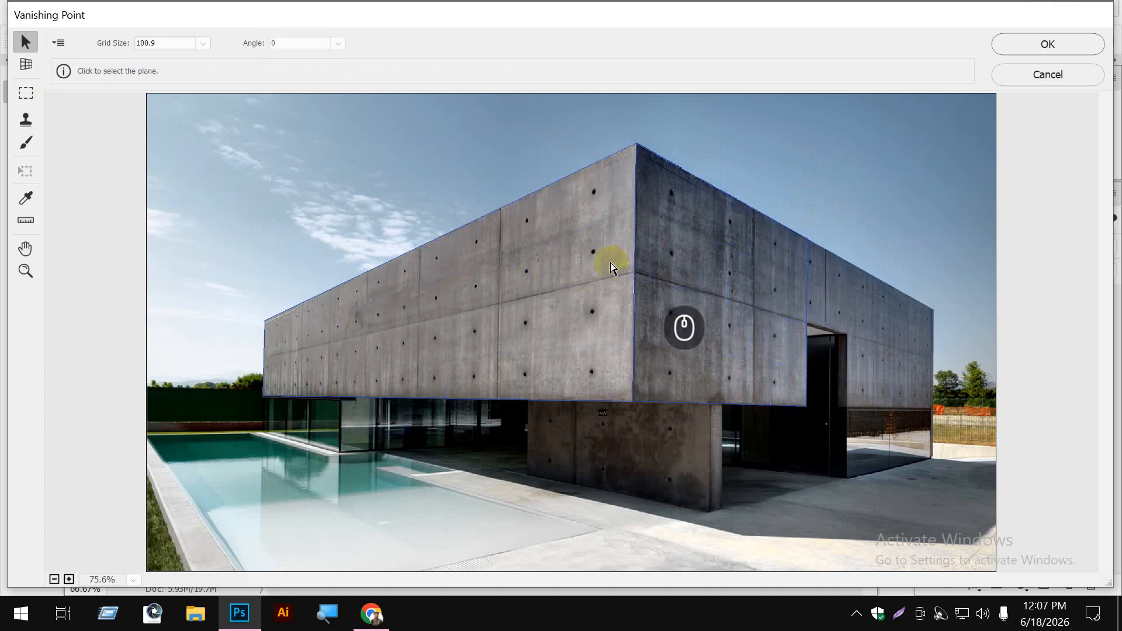
# - Select the left-hand and right-hand wall planes together to check both perspective grids
pyautogui.click(647, 267)
pyautogui.keyDown('ctrl'); pyautogui.click(663, 267); pyautogui.keyUp('ctrl')
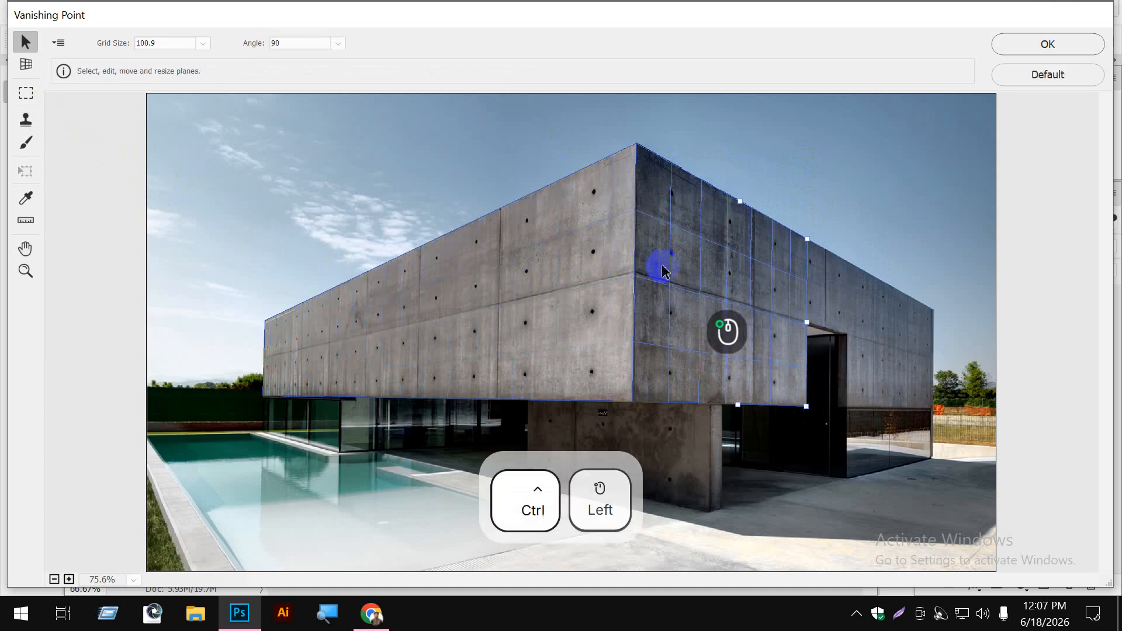
pyautogui.keyDown('shift'); pyautogui.click(613, 267); pyautogui.keyUp('shift')
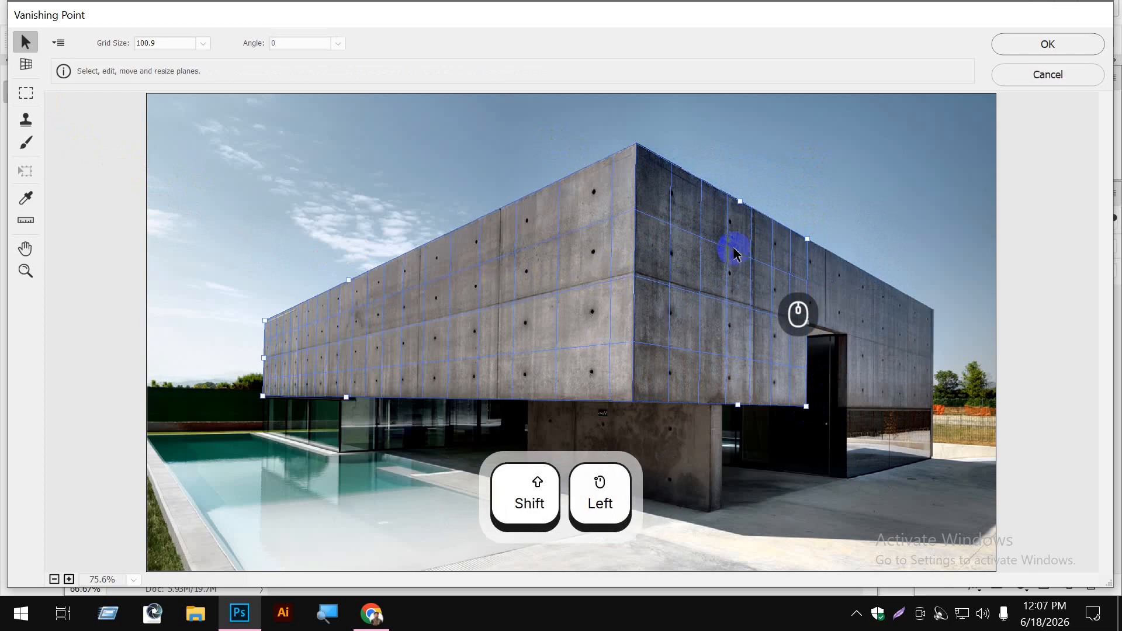
pyautogui.press('ctrl')
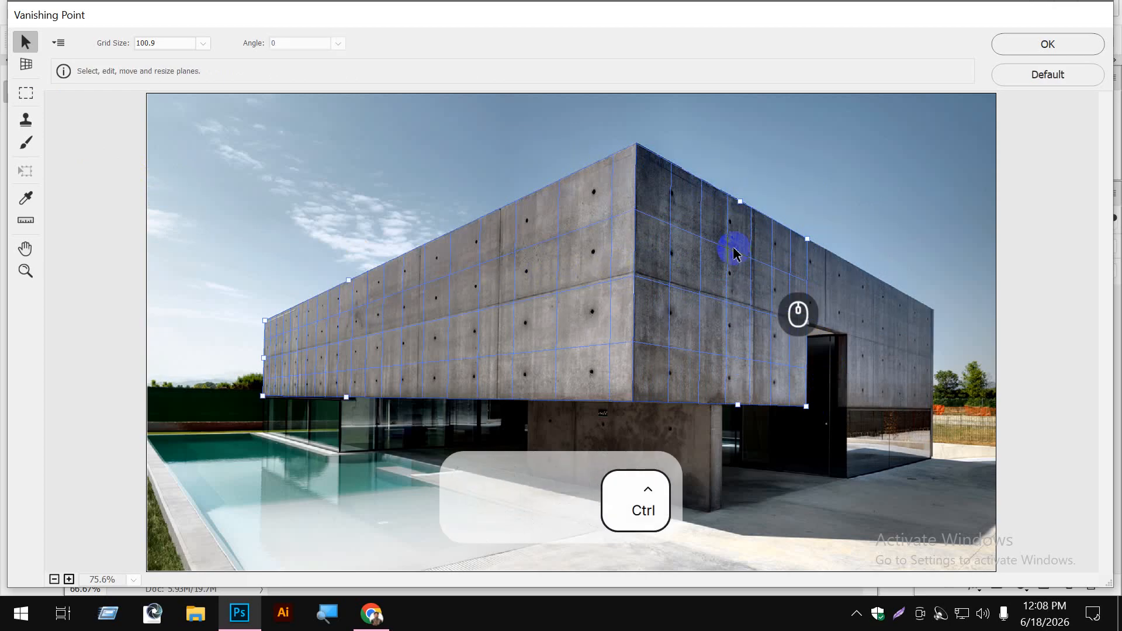
# - Paste the copied SEO Expert text into Vanishing Point and enlarge it over the sky
pyautogui.hotkey('ctrl', 'v')
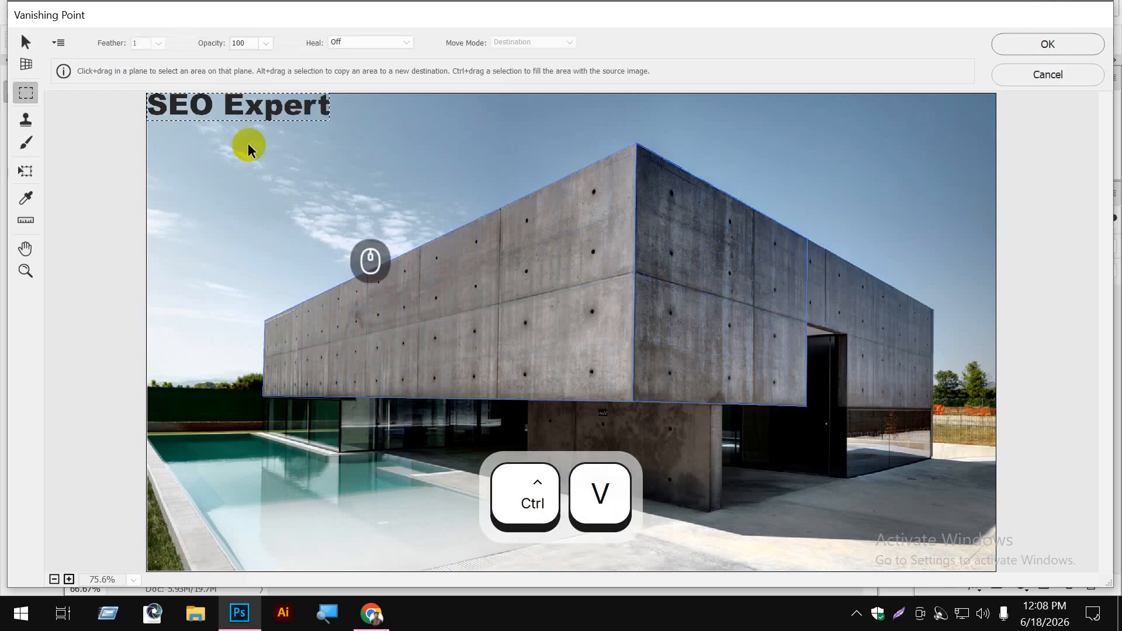
pyautogui.moveTo(231, 108); pyautogui.dragTo(309, 163)
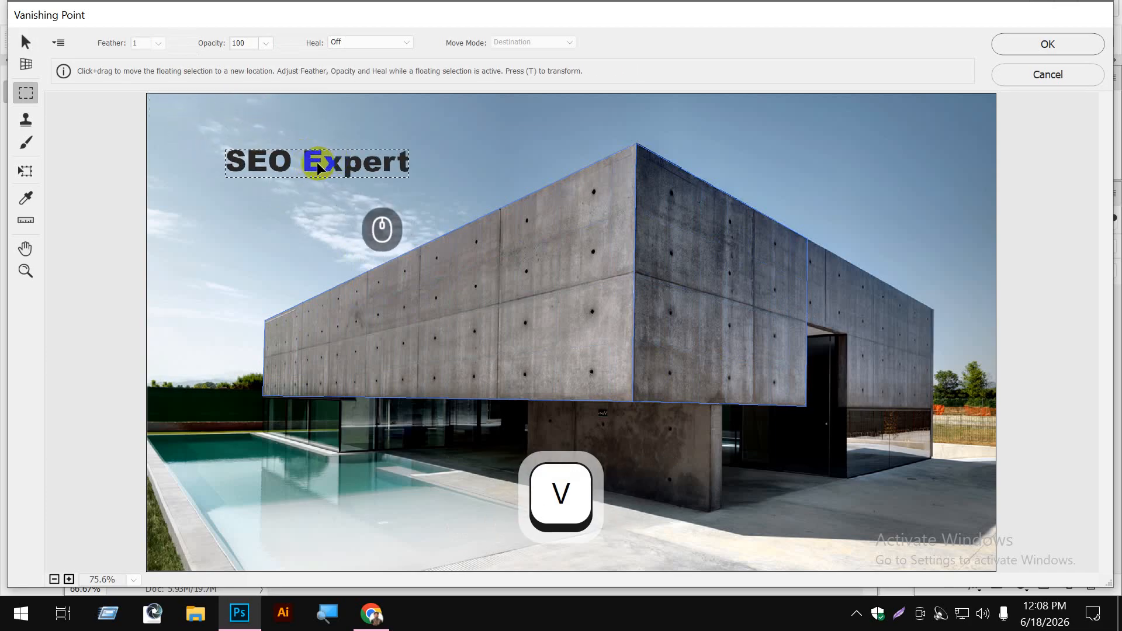
pyautogui.hotkey('ctrl', 't')
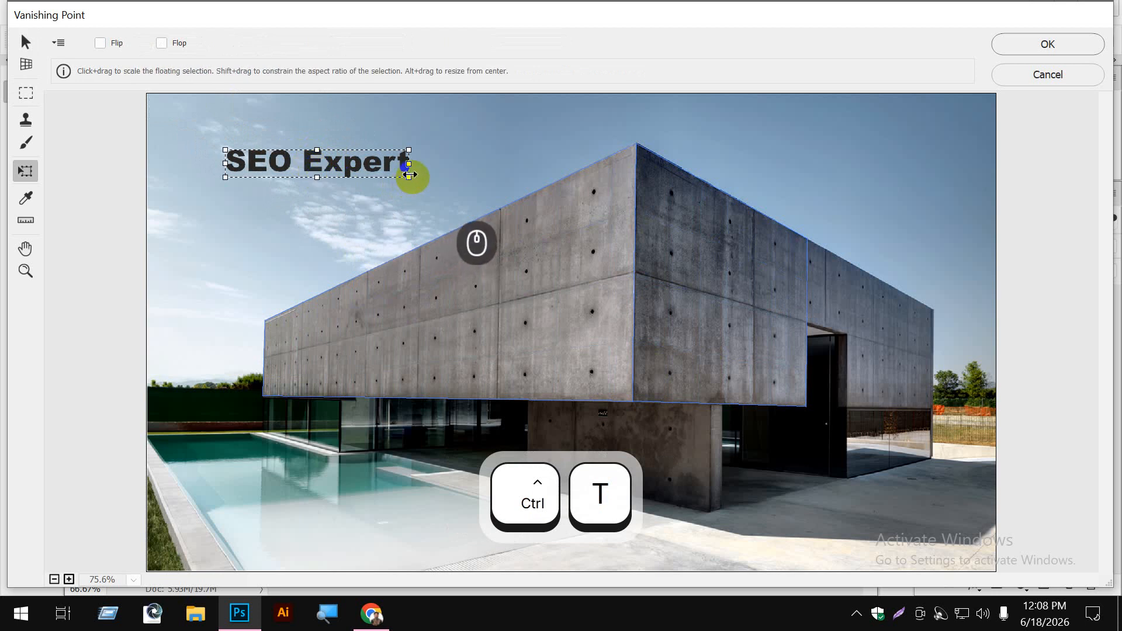
pyautogui.moveTo(411, 174)
pyautogui.mouseDown()
pyautogui.moveTo(454, 208)
pyautogui.moveTo(440, 187)
pyautogui.moveTo(407, 187)
pyautogui.mouseUp()
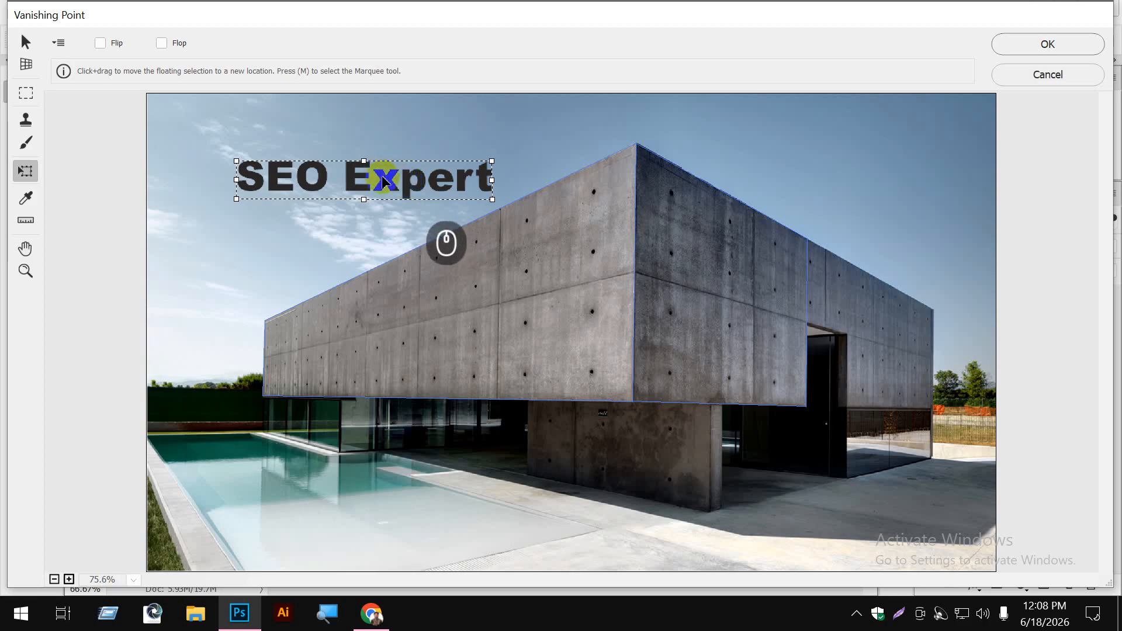
pyautogui.moveTo(383, 181); pyautogui.dragTo(697, 308)
pyautogui.moveTo(725, 308); pyautogui.dragTo(746, 258)
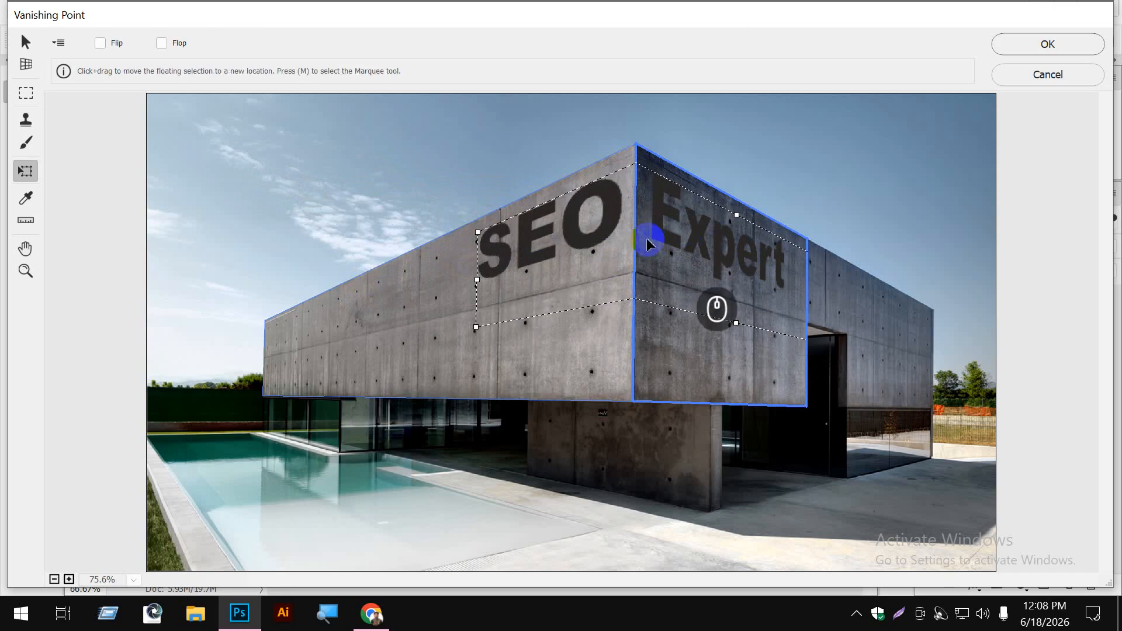
pyautogui.moveTo(613, 216); pyautogui.dragTo(601, 223)
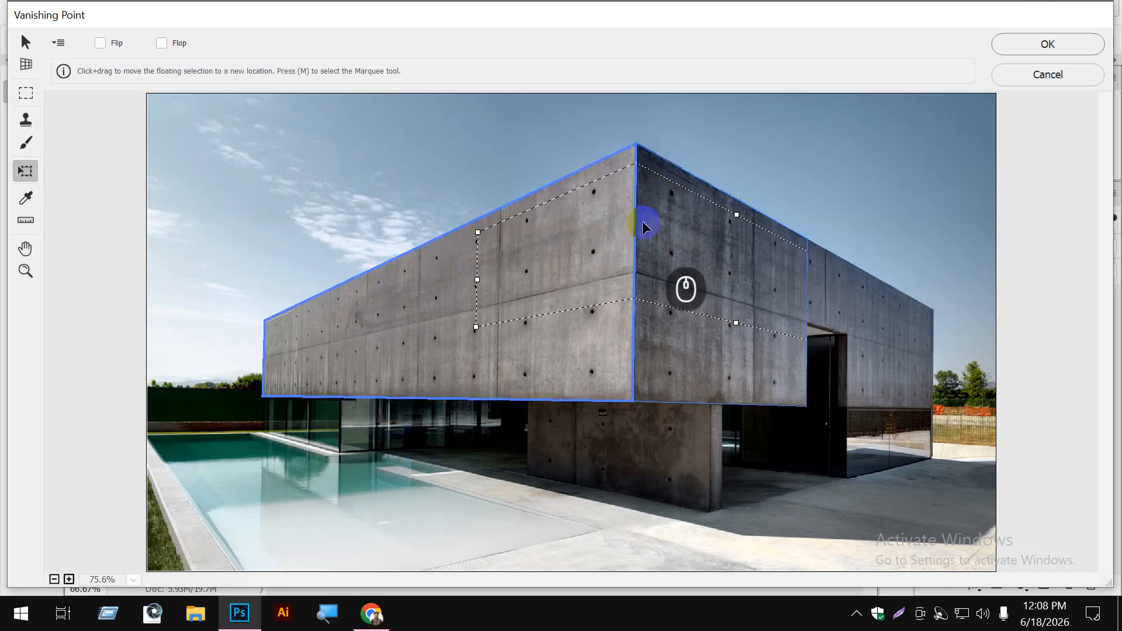
pyautogui.hotkey('ctrl', 'z')
# - Enlarge the SEO Expert text proportionally, wrap it around the building corner along the concrete walls' lower edge, and apply Vanishing Point
pyautogui.click(334, 168)
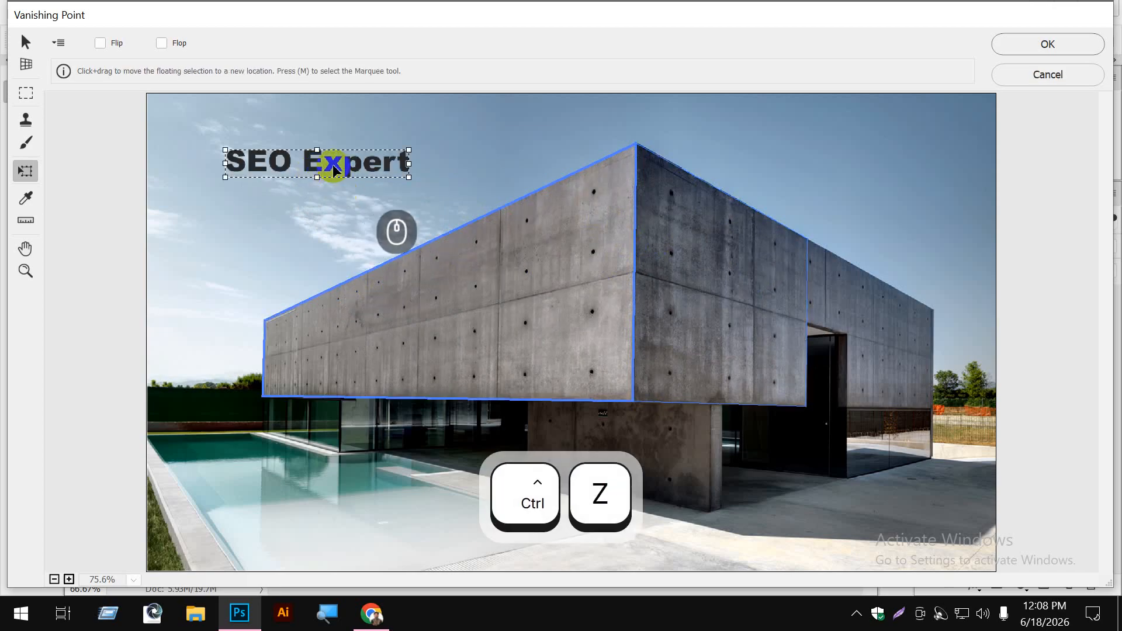
pyautogui.press('shift')
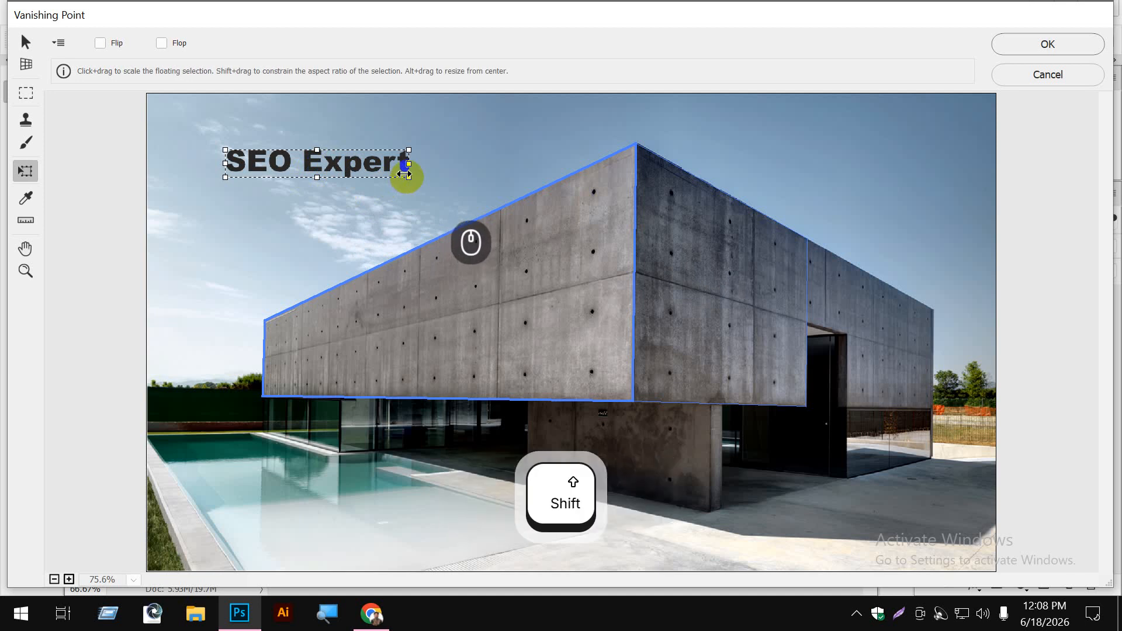
pyautogui.moveTo(405, 174); pyautogui.dragTo(777, 289)
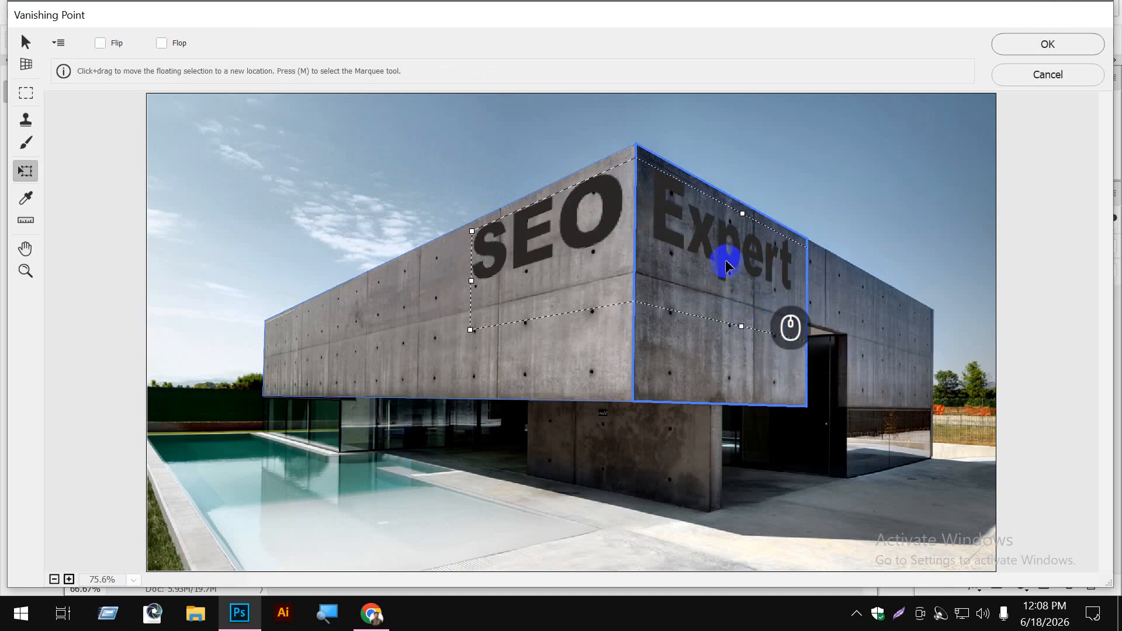
pyautogui.moveTo(725, 262); pyautogui.dragTo(720, 394)
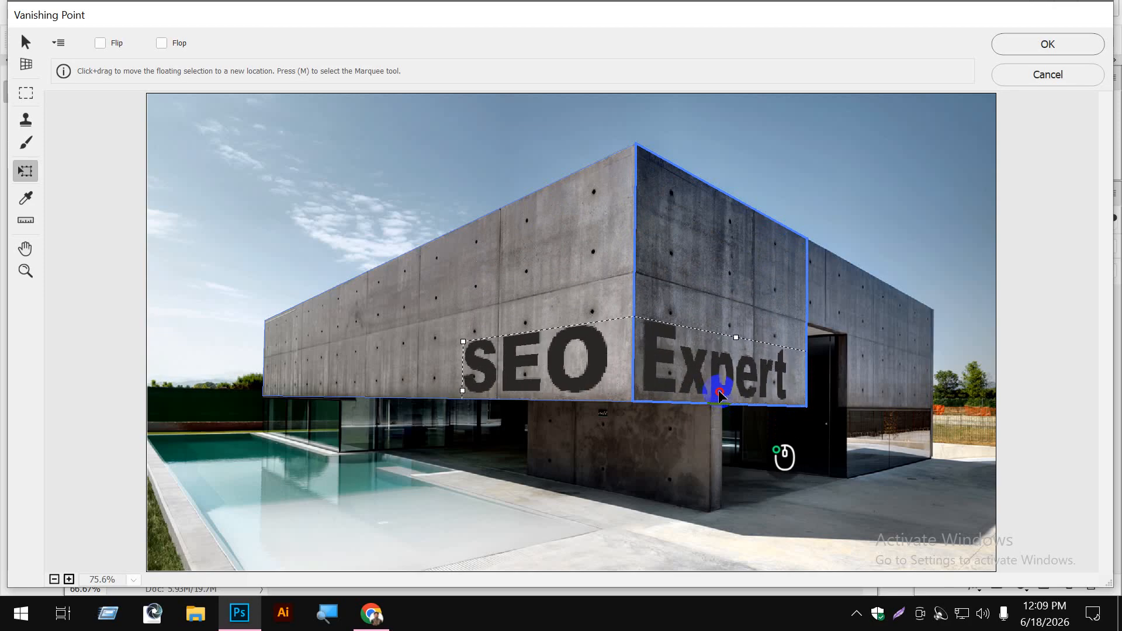
pyautogui.click(1025, 42)
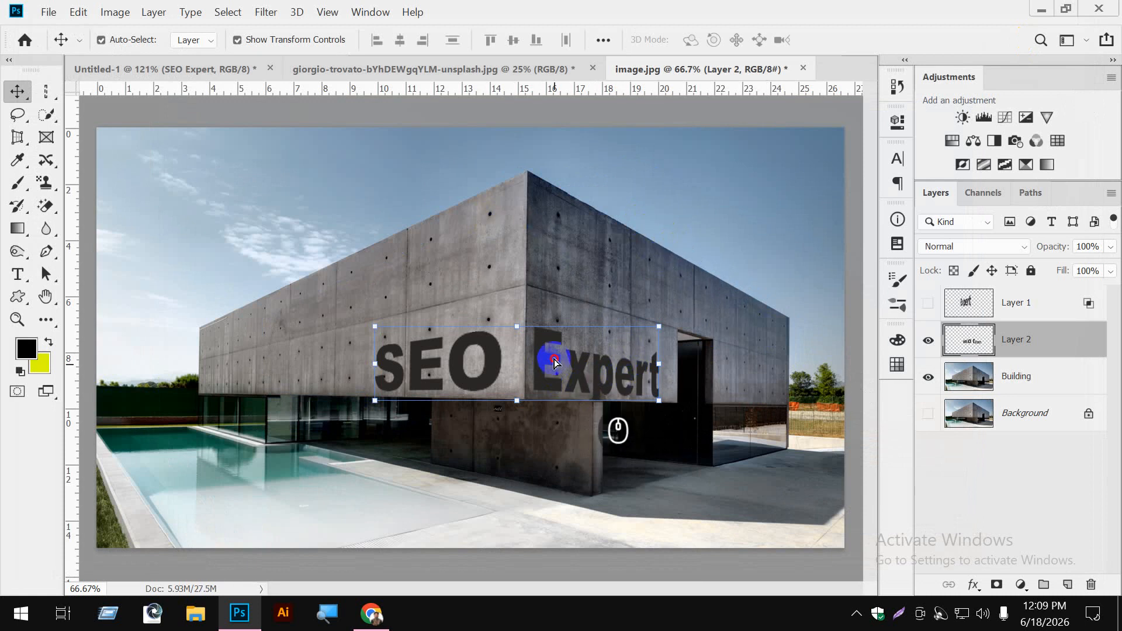
# - Try blend modes including Multiply, Linear Burn, Lighten, Color Dodge, Soft Light, Linear Light and Overlay on the SEO Expert text layer, Layer 2
pyautogui.moveTo(554, 363)
pyautogui.mouseDown()
pyautogui.moveTo(561, 211)
pyautogui.moveTo(552, 374)
pyautogui.mouseUp()
pyautogui.press('ctrl')
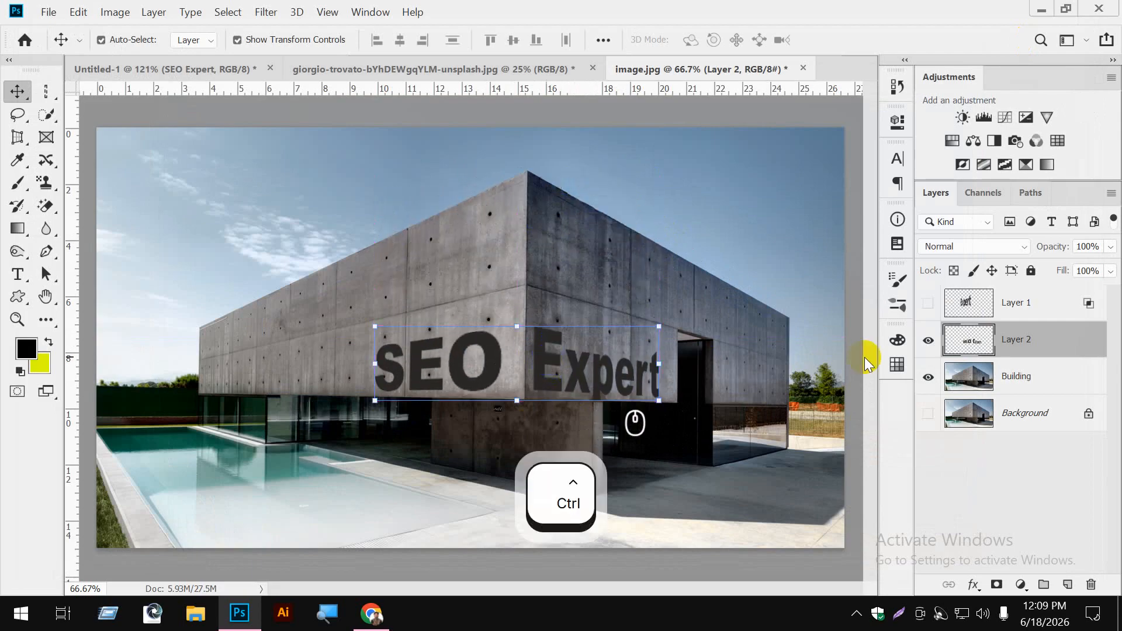
pyautogui.click(1023, 245)
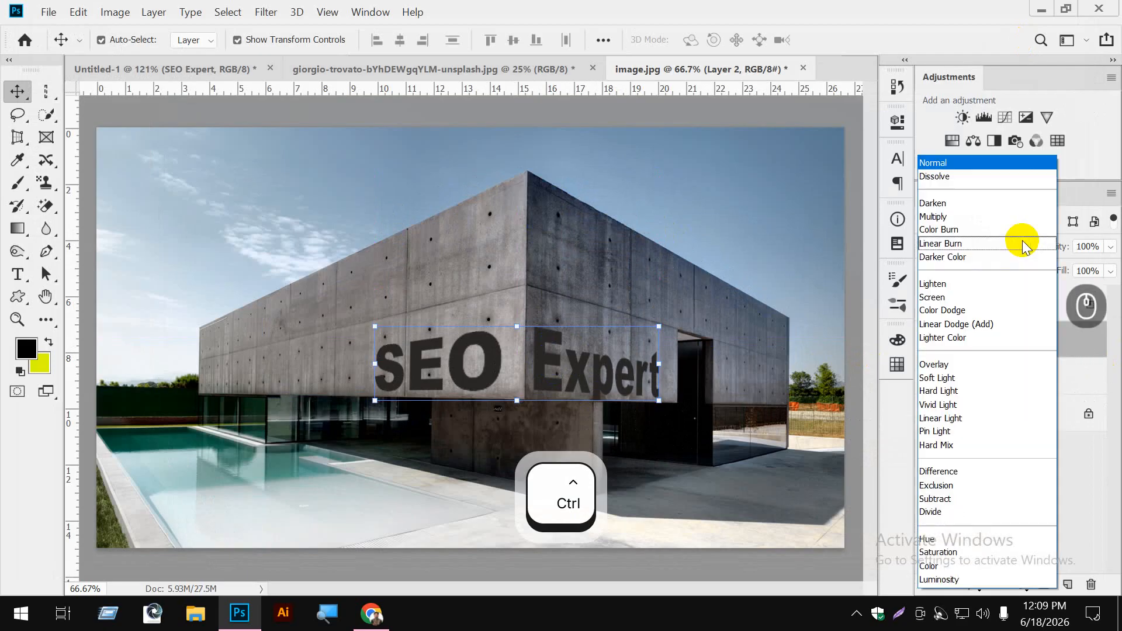
pyautogui.click(991, 222)
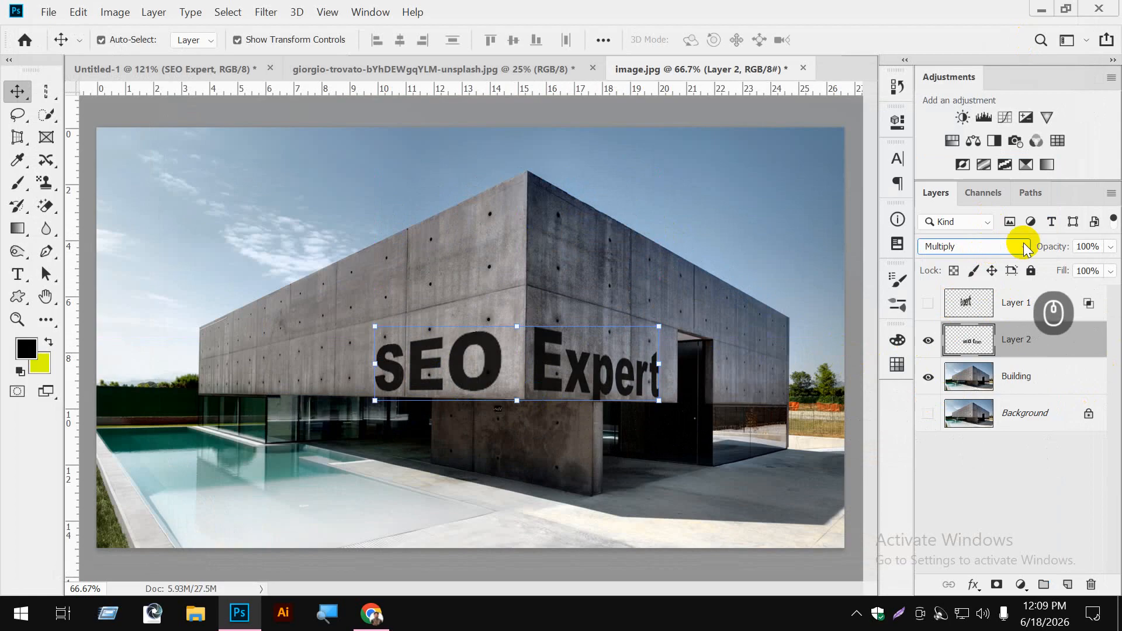
pyautogui.click(1003, 246)
pyautogui.click(996, 244)
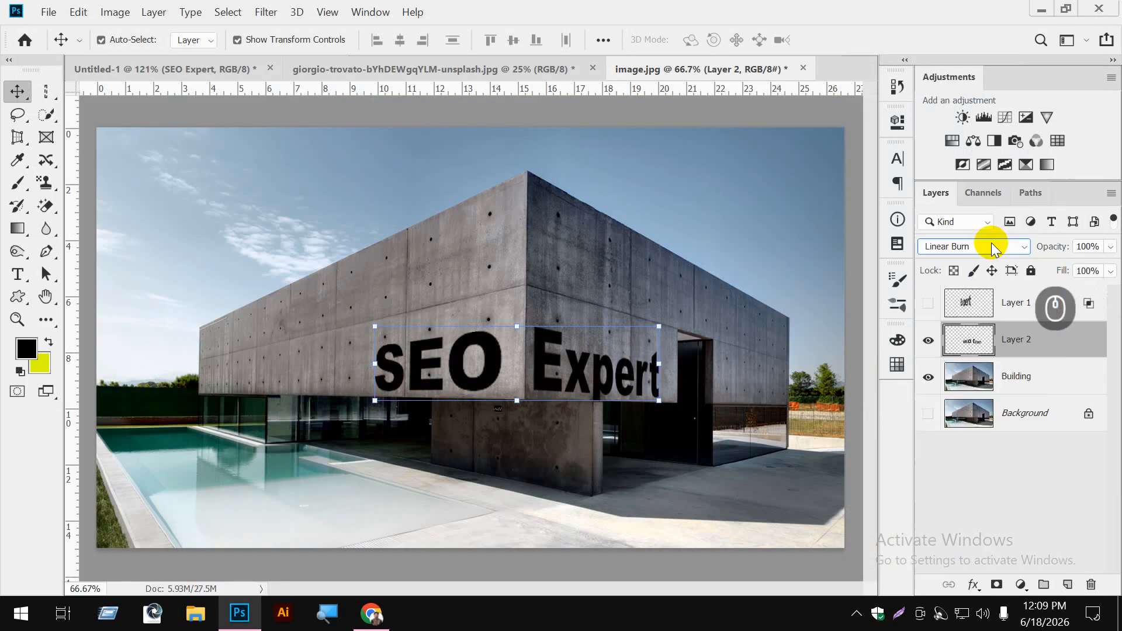
pyautogui.scroll(-4, 994, 247)
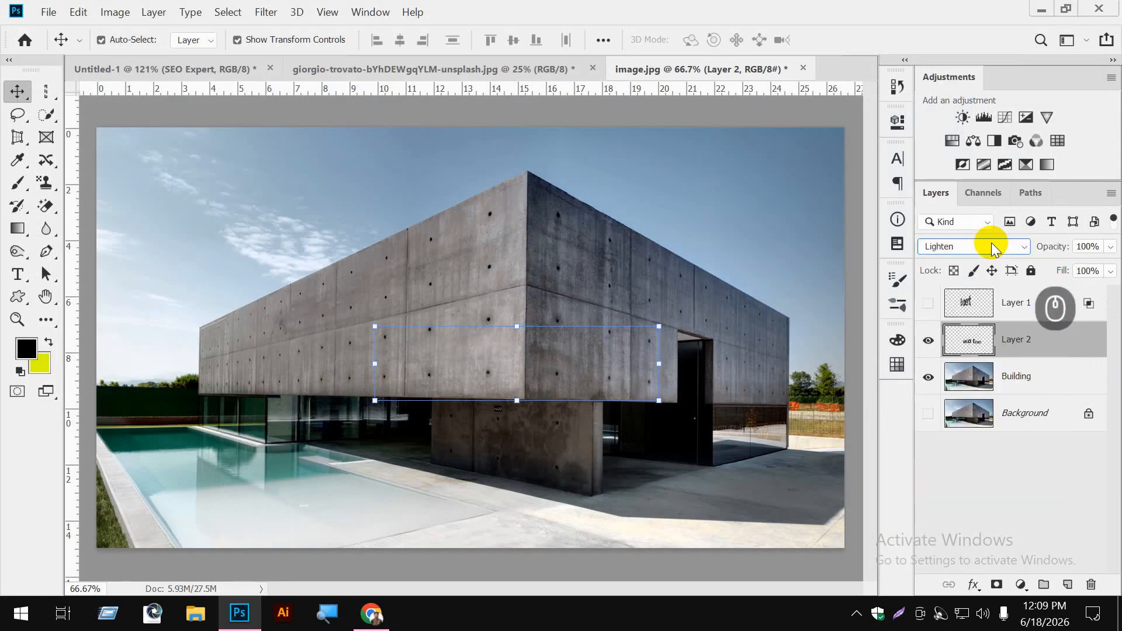
pyautogui.scroll(-1, 993, 248)
pyautogui.scroll(1, 993, 248)
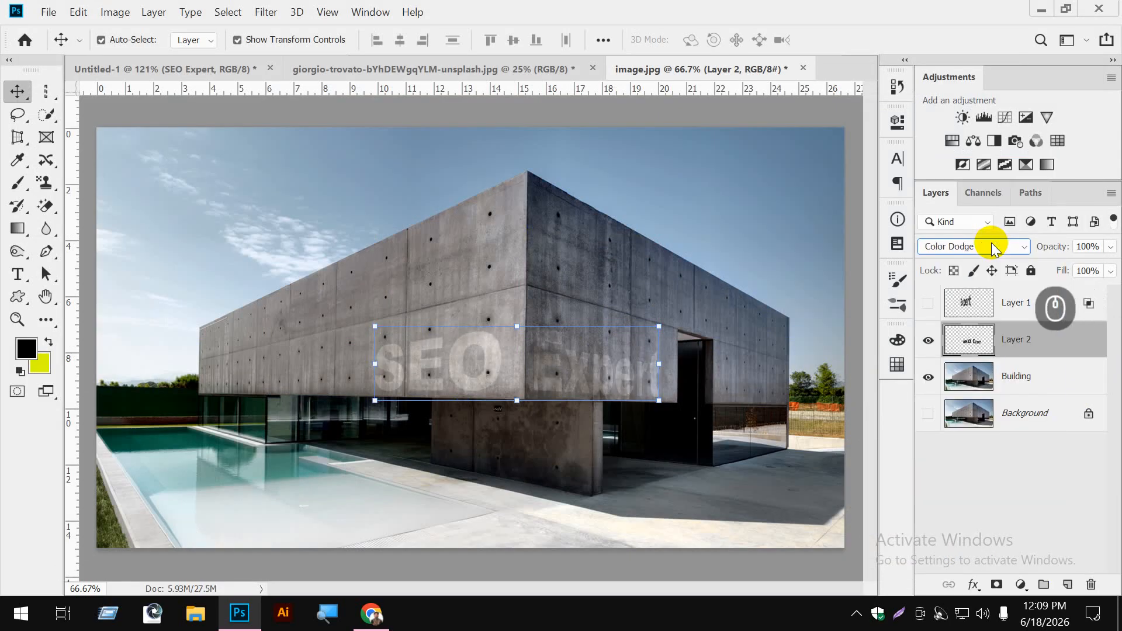
pyautogui.scroll(-2, 993, 248)
pyautogui.scroll(-2, 993, 248)
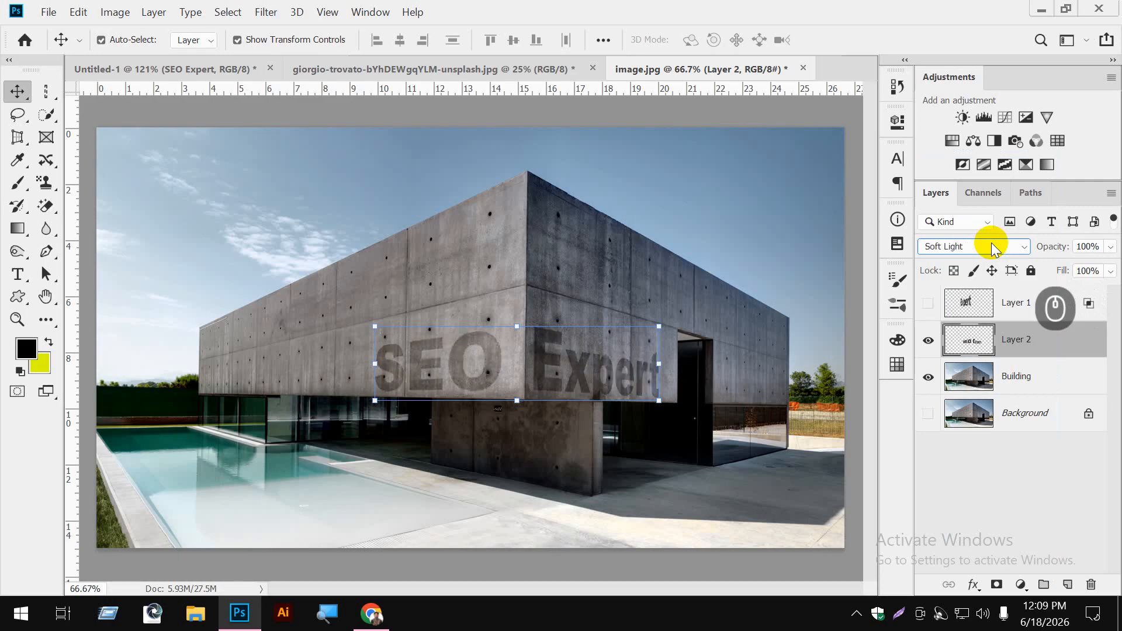
pyautogui.scroll(1, 994, 248)
pyautogui.scroll(-1, 994, 248)
pyautogui.scroll(1, 994, 248)
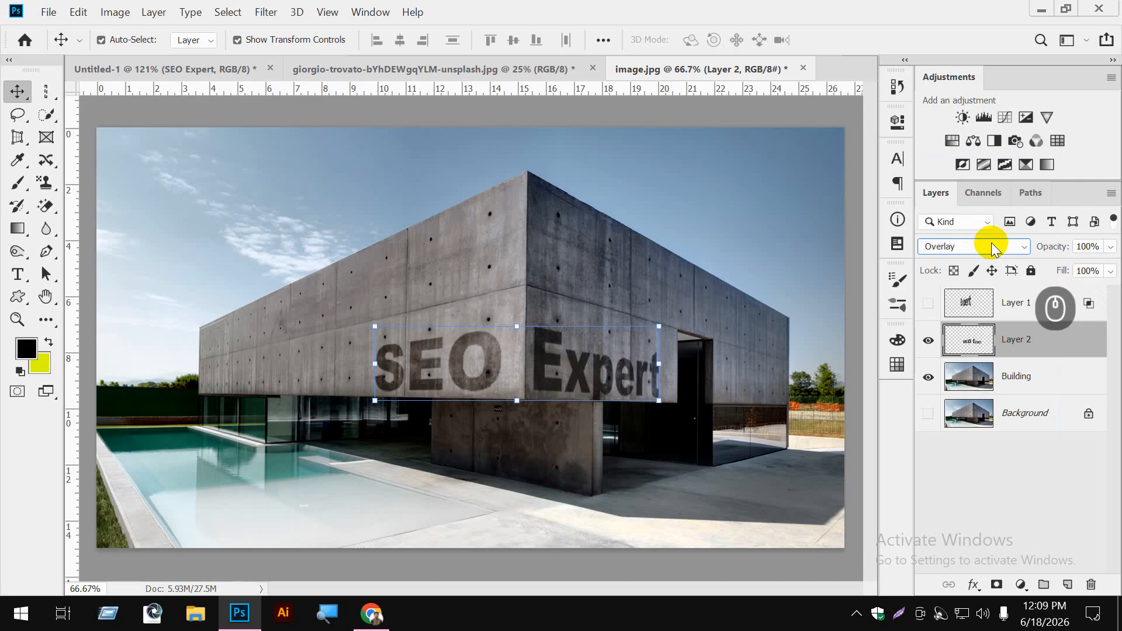
pyautogui.scroll(-3, 994, 248)
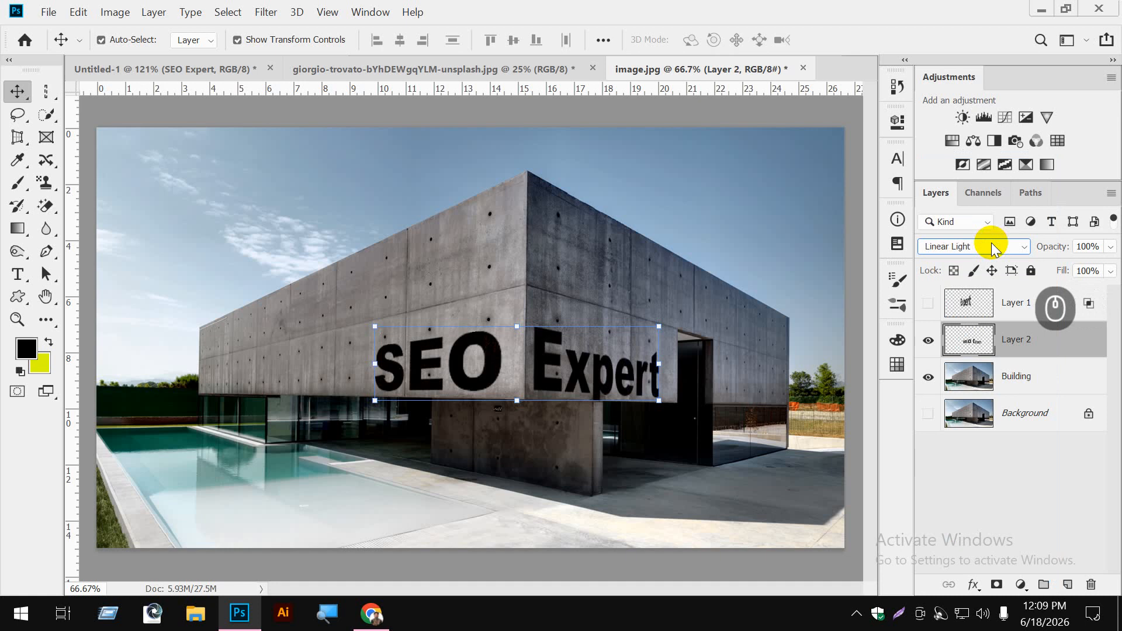
pyautogui.scroll(4, 994, 248)
pyautogui.scroll(-1, 994, 248)
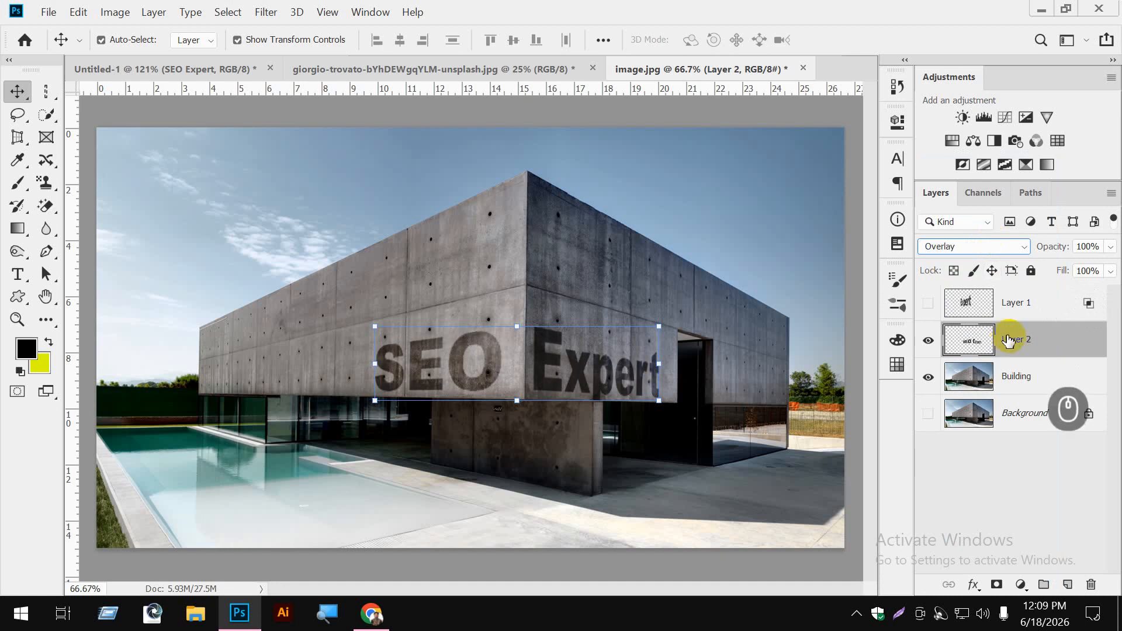
# - Reset Layer 2's blend mode to Normal
pyautogui.rightClick(1023, 341)
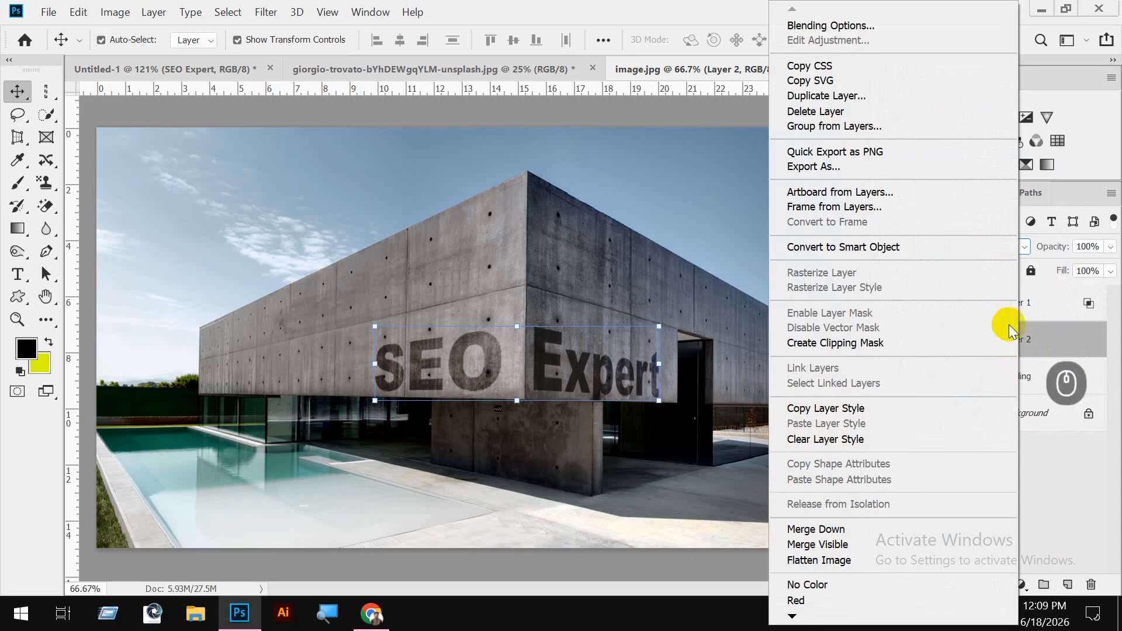
pyautogui.click(1052, 333)
pyautogui.click(996, 248)
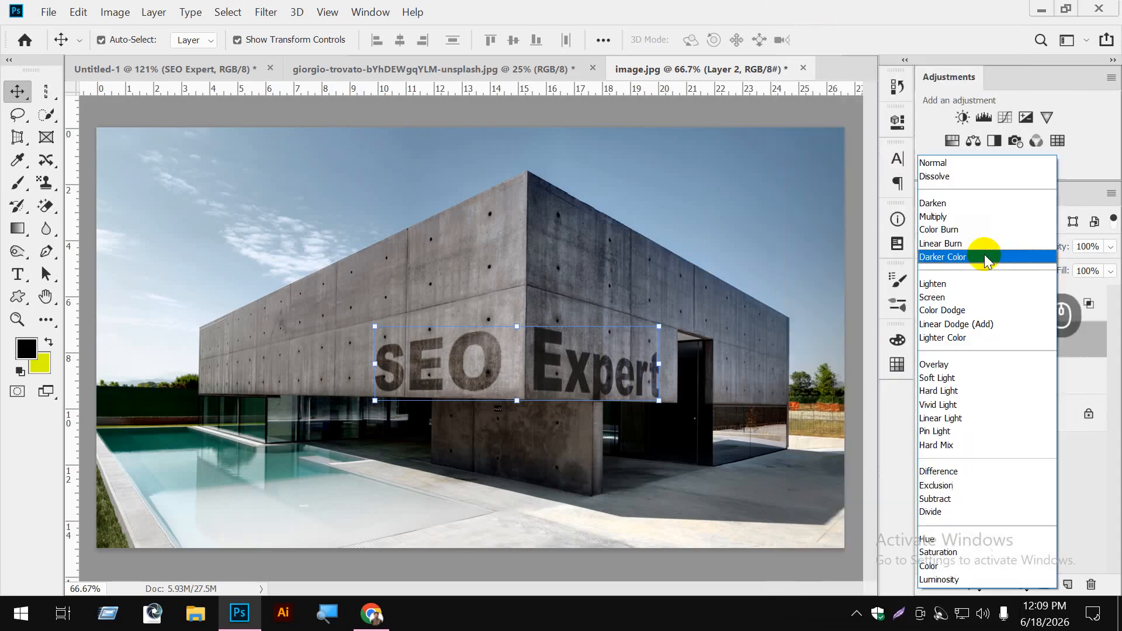
pyautogui.click(959, 164)
# - Open Layer 2's Blending Options, move the dialog off the SEO lettering, and set the blend mode to Multiply
pyautogui.rightClick(1058, 342)
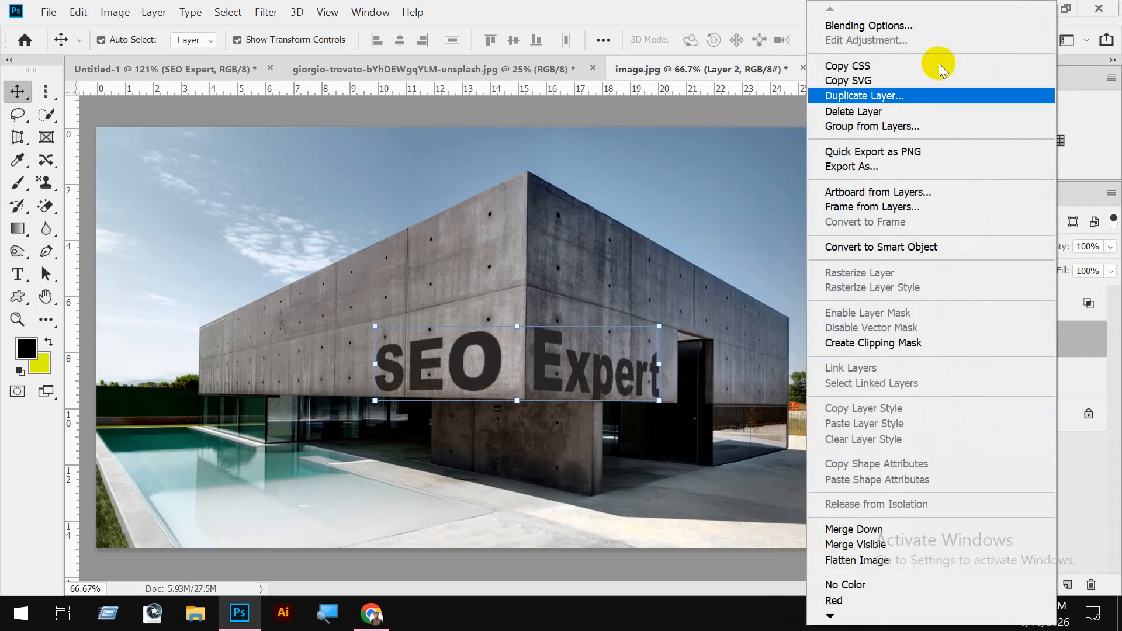
pyautogui.click(917, 23)
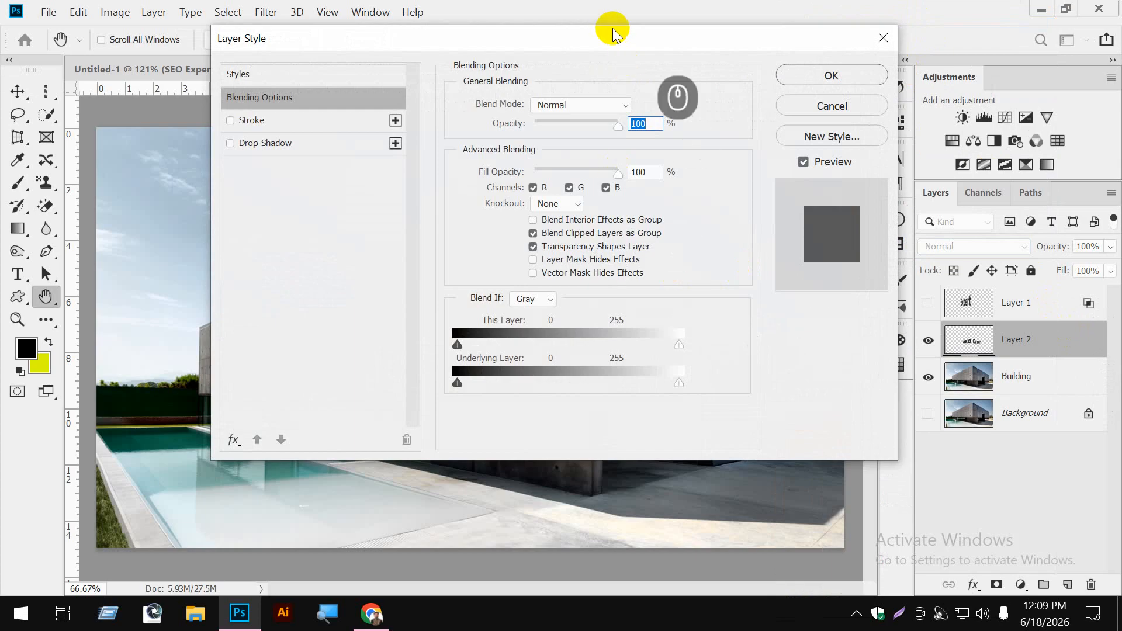
pyautogui.moveTo(614, 34); pyautogui.dragTo(890, 170)
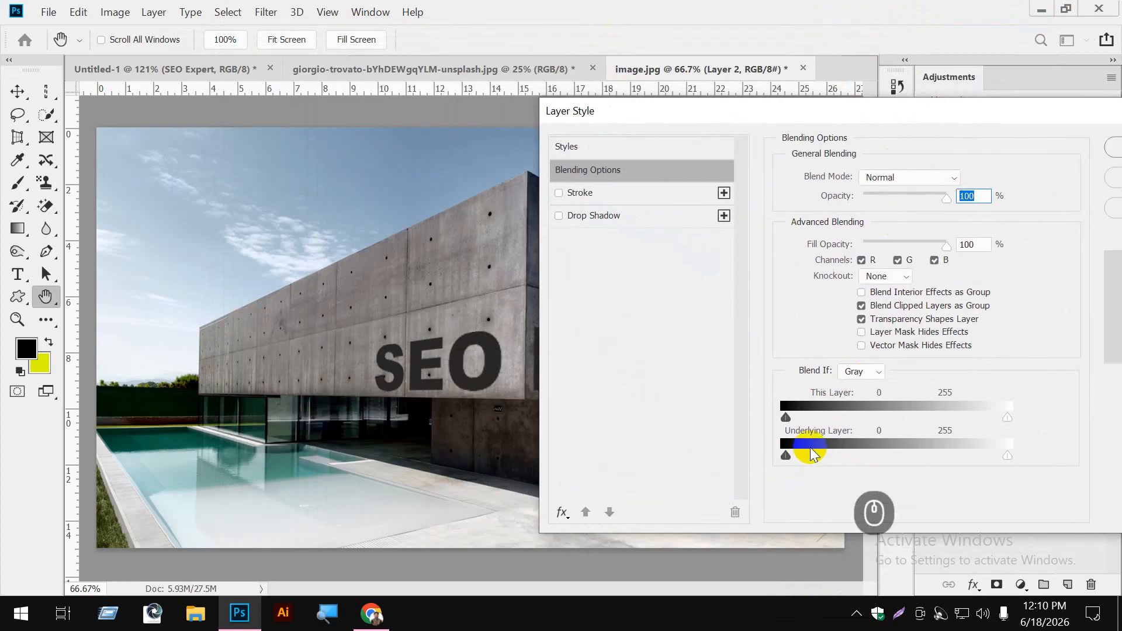
pyautogui.click(905, 179)
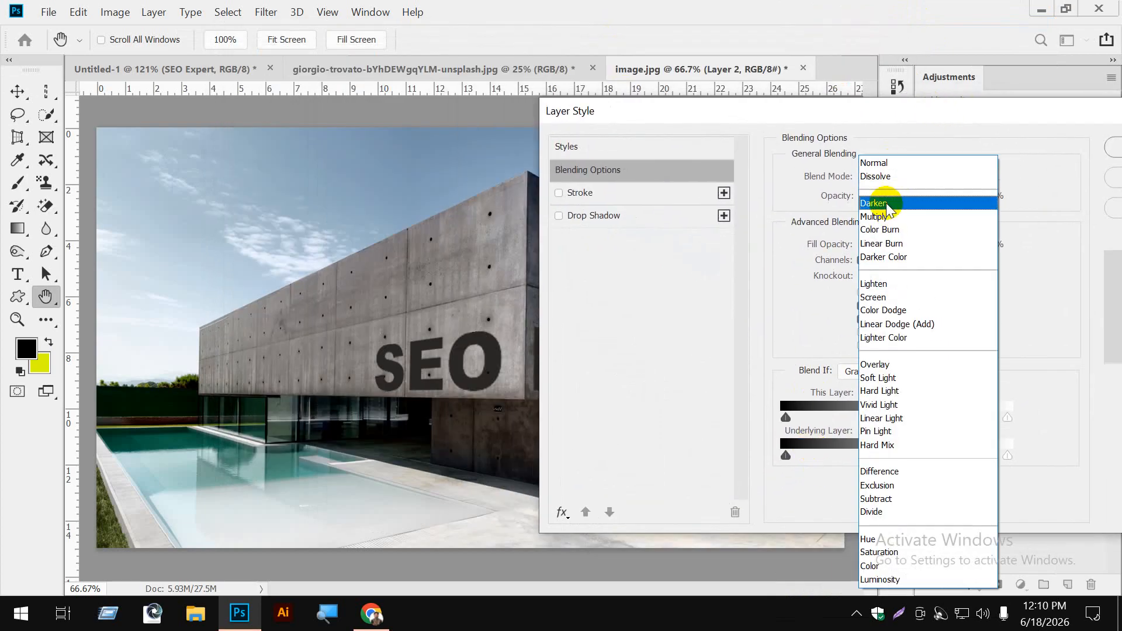
pyautogui.click(877, 216)
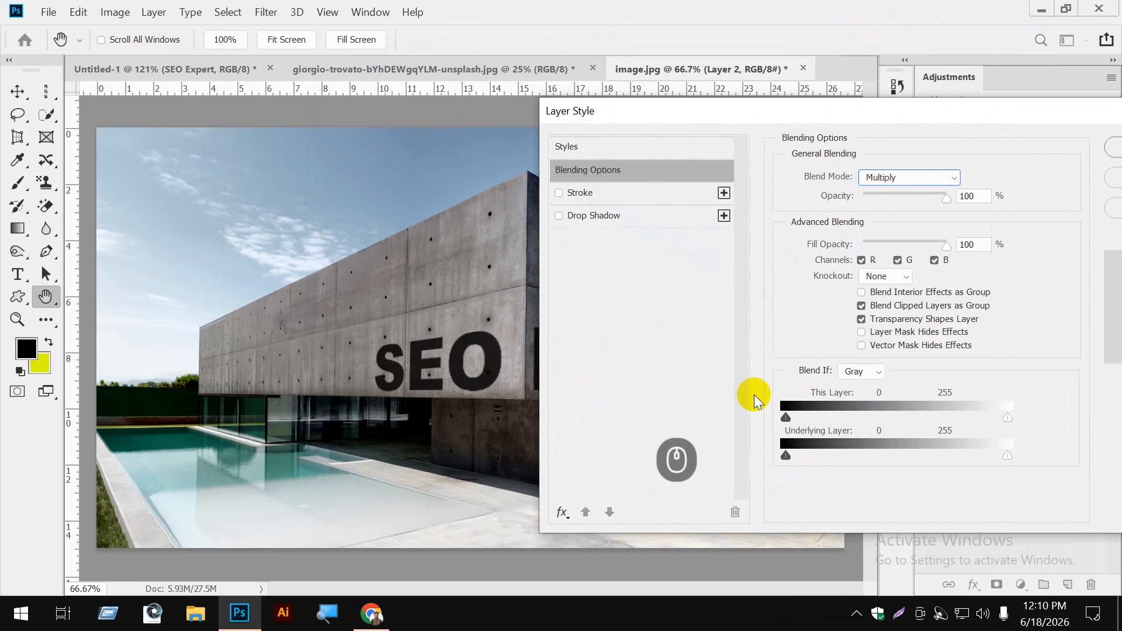
pyautogui.moveTo(786, 417); pyautogui.dragTo(792, 420)
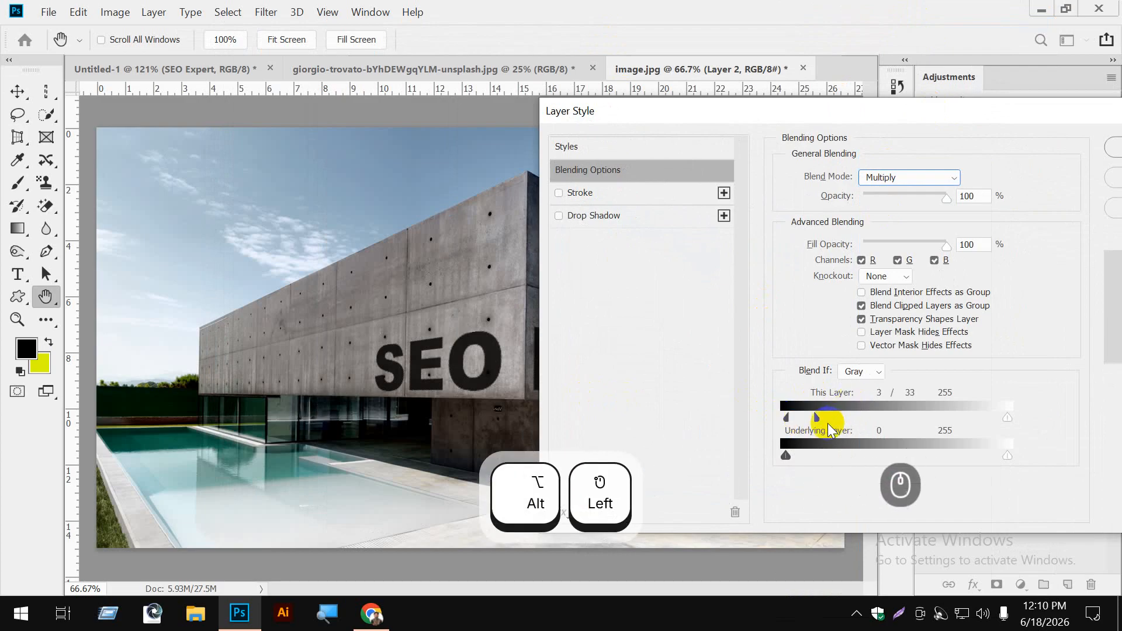
pyautogui.moveTo(817, 418); pyautogui.dragTo(767, 421)
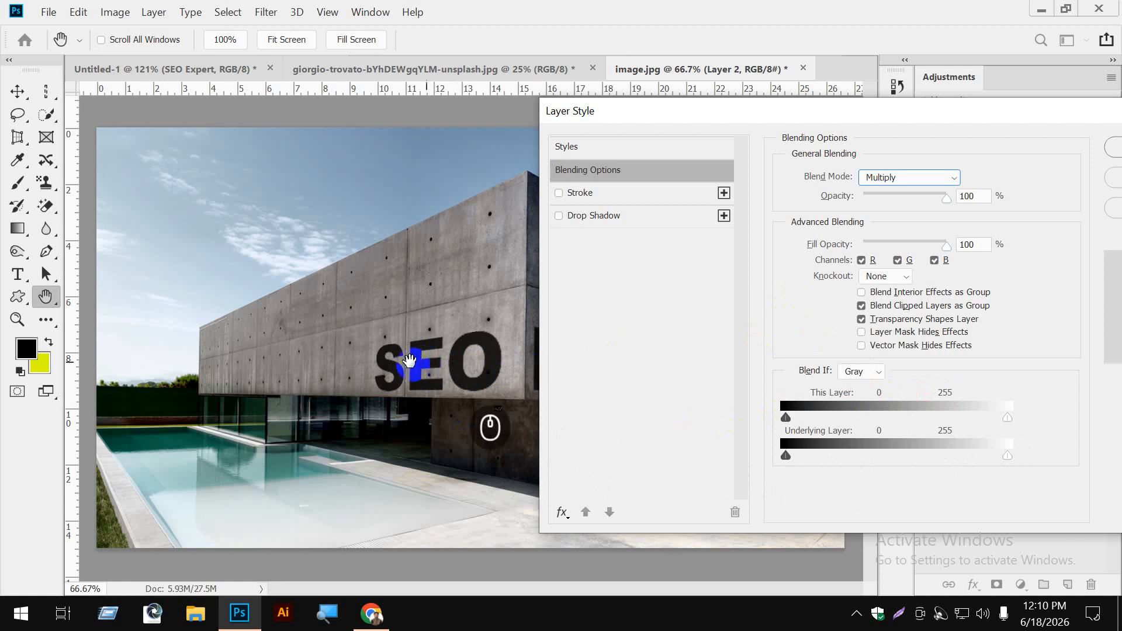
pyautogui.click(788, 415)
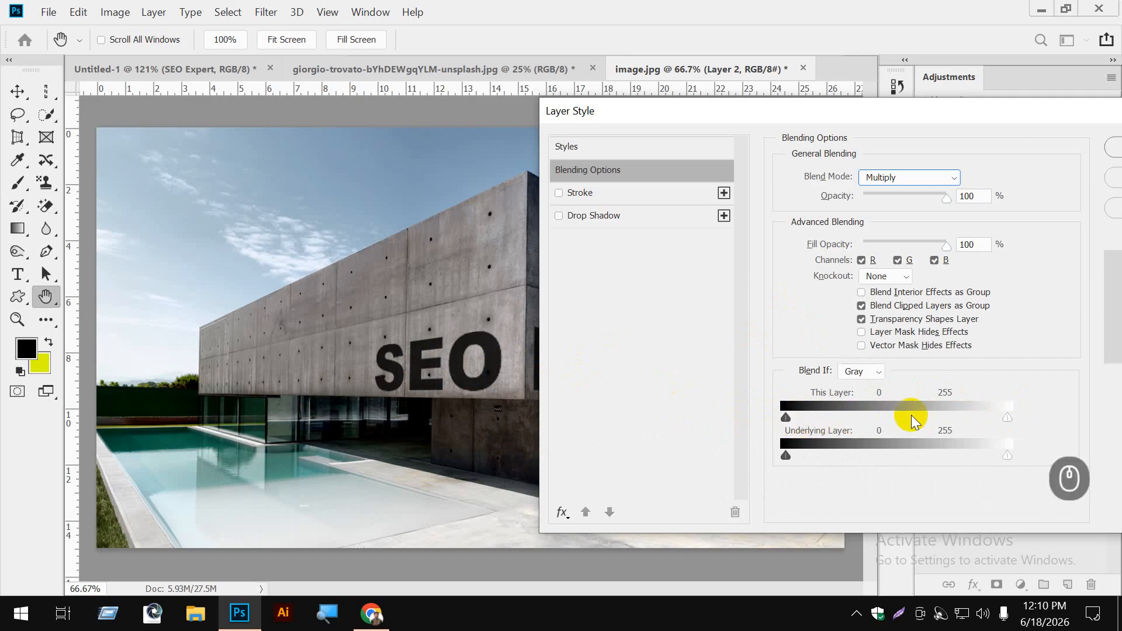
pyautogui.moveTo(984, 420); pyautogui.dragTo(1008, 418)
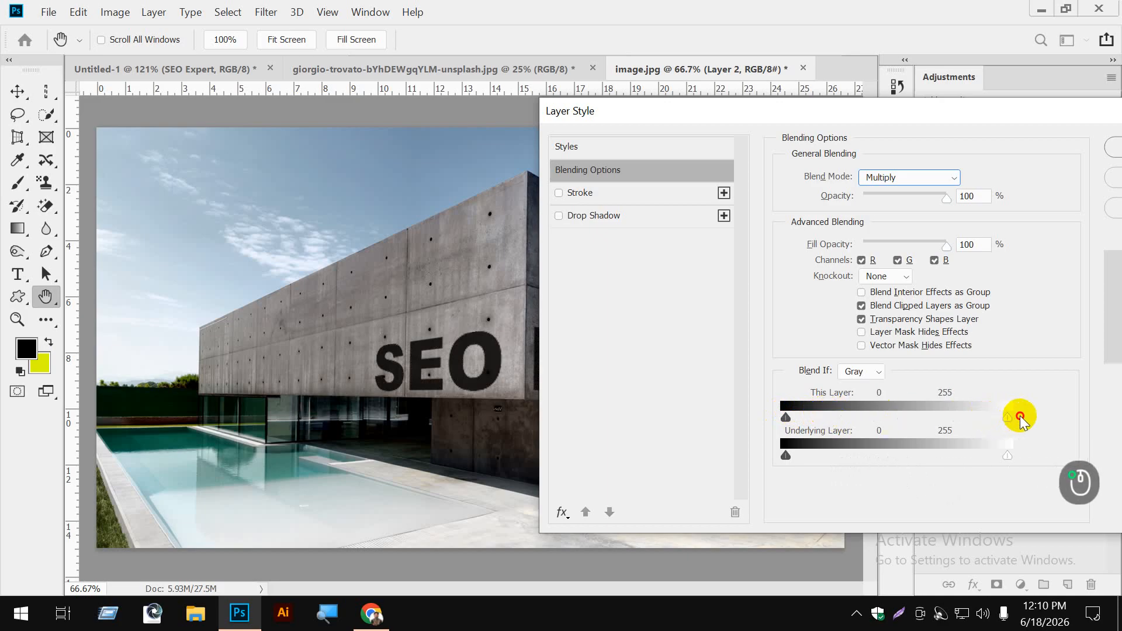
# - Split the Blend If sliders for This Layer to 24 / 42 in the shadows and 174 / 193 in the highlights
pyautogui.click(785, 417)
pyautogui.moveTo(784, 416); pyautogui.dragTo(814, 417)
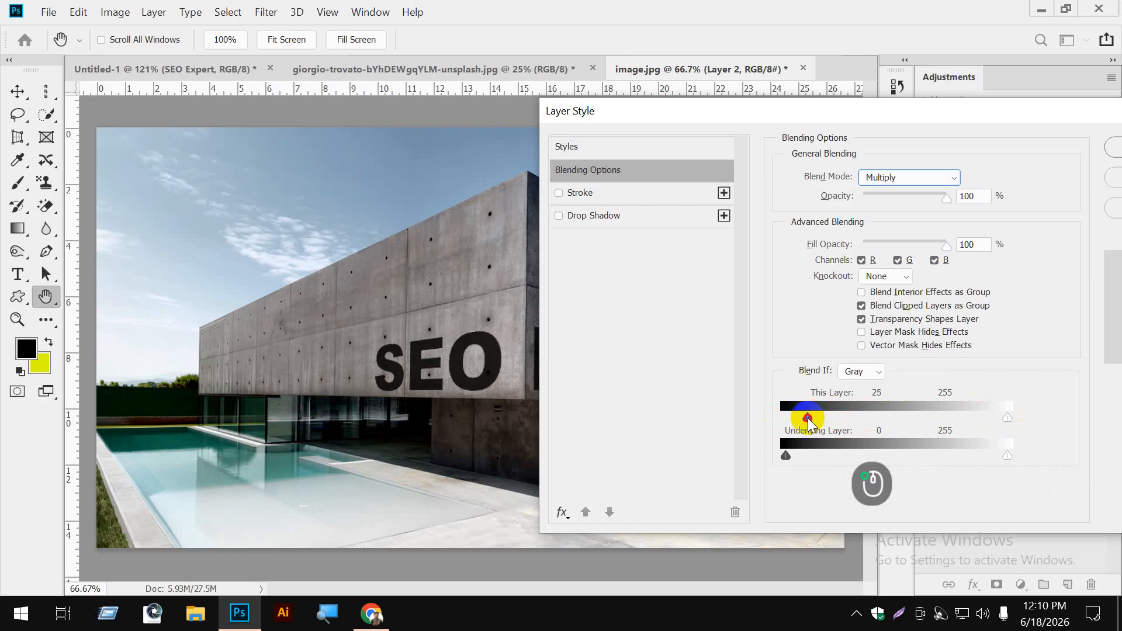
pyautogui.moveTo(809, 419)
pyautogui.mouseDown()
pyautogui.moveTo(835, 420)
pyautogui.moveTo(824, 419)
pyautogui.mouseUp()
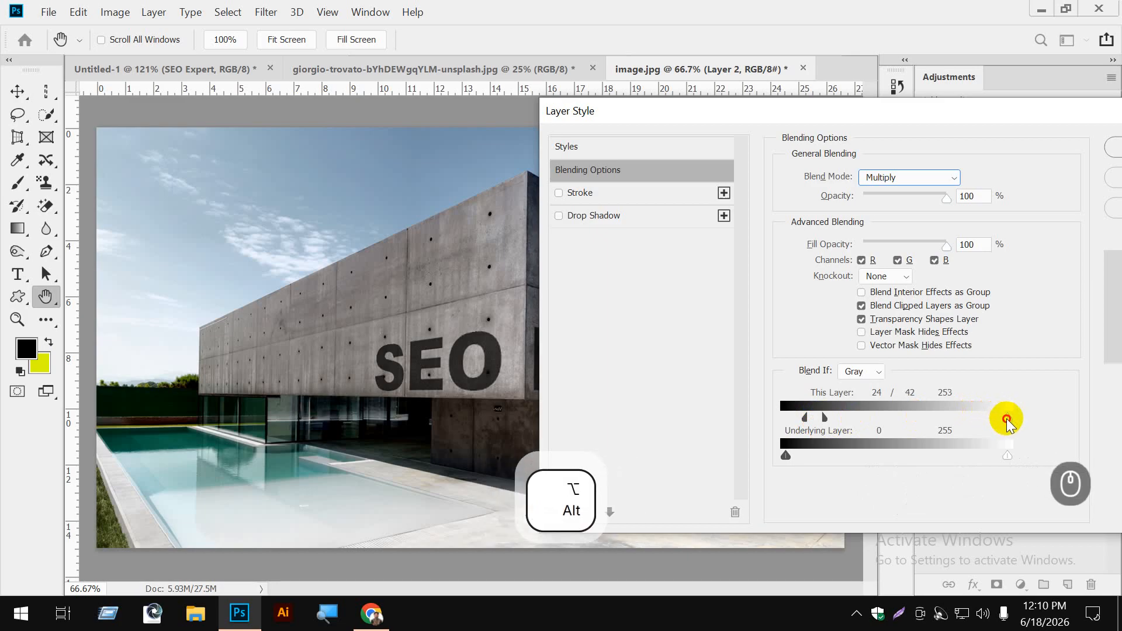
pyautogui.moveTo(1007, 418); pyautogui.dragTo(937, 420)
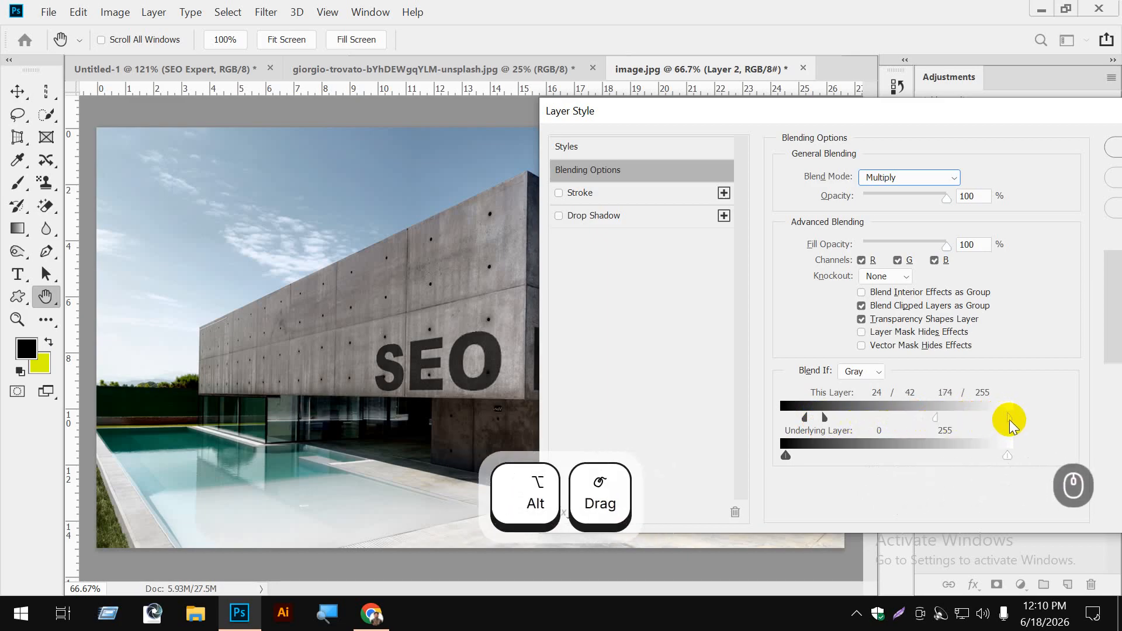
pyautogui.moveTo(1010, 420); pyautogui.dragTo(953, 420)
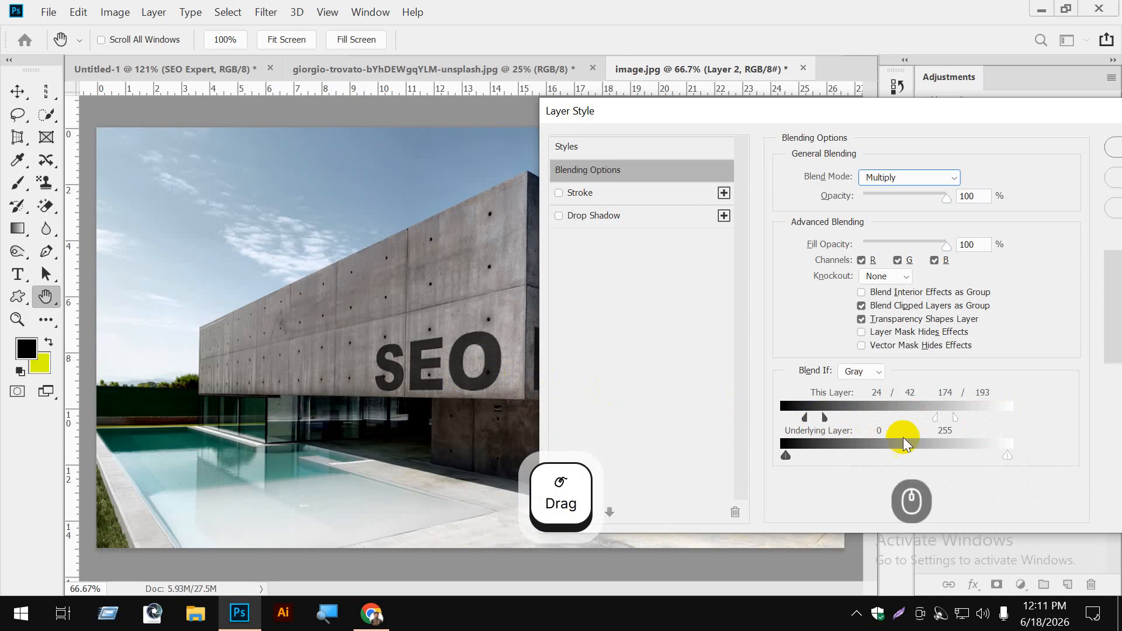
# - Split the Underlying Layer's shadow slider in Blend If to 79 / 142 so the concrete shows through the text
pyautogui.moveTo(787, 456); pyautogui.dragTo(790, 462)
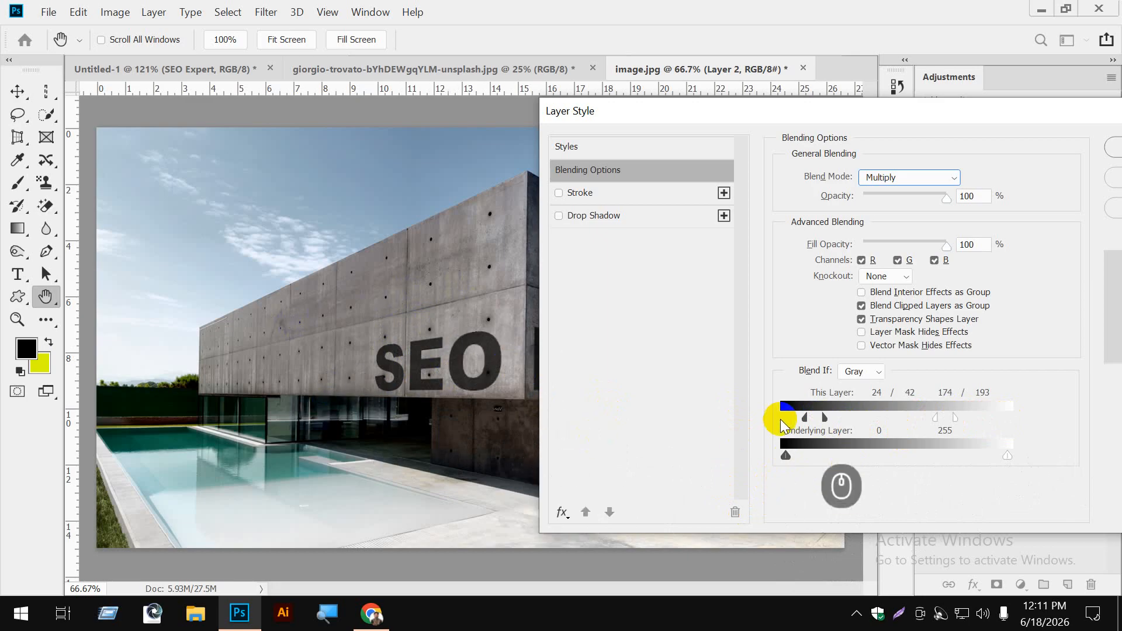
pyautogui.moveTo(786, 456); pyautogui.dragTo(912, 458)
pyautogui.moveTo(791, 459); pyautogui.dragTo(859, 459)
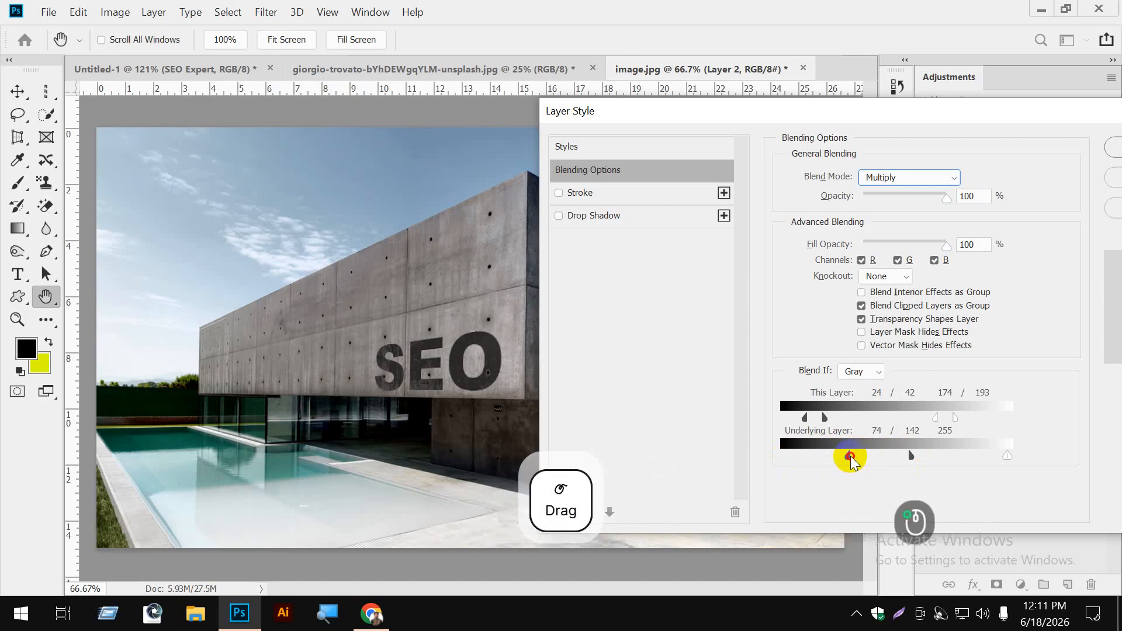
pyautogui.moveTo(855, 457); pyautogui.dragTo(853, 458)
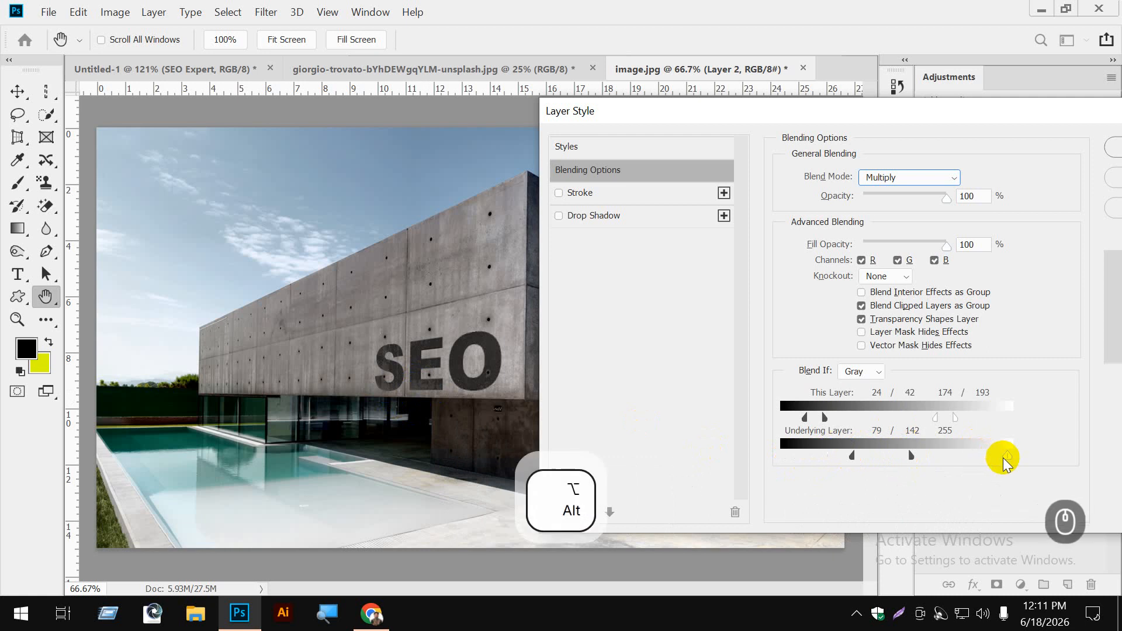
# - Split the Underlying Layer's Blend If highlights to 199 / 235, move the dialog off the Expert lettering, and set the shadows to 79 / 114
pyautogui.moveTo(995, 457)
pyautogui.mouseDown()
pyautogui.moveTo(960, 458)
pyautogui.moveTo(992, 457)
pyautogui.mouseUp()
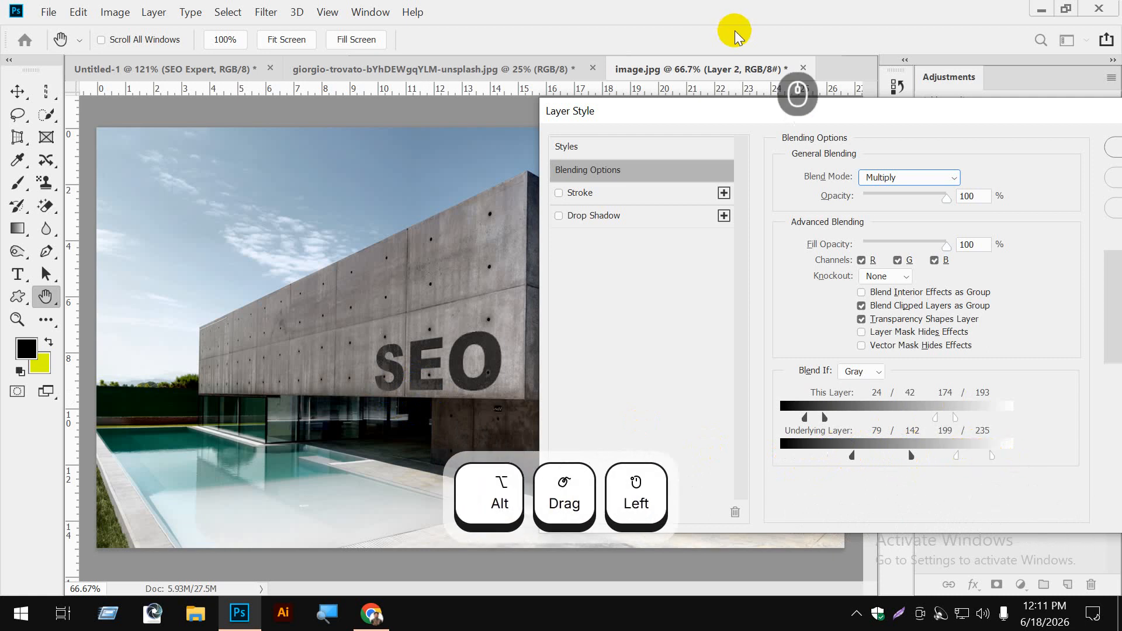
pyautogui.moveTo(742, 111); pyautogui.dragTo(856, 121)
pyautogui.moveTo(741, 118); pyautogui.dragTo(24, 126)
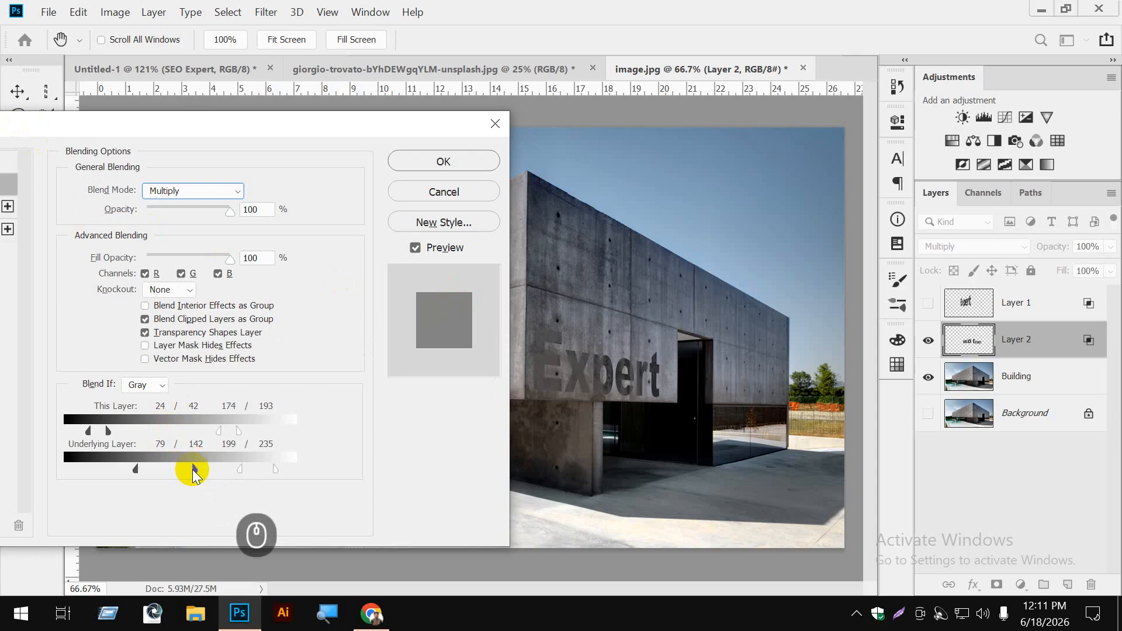
pyautogui.moveTo(188, 472)
pyautogui.mouseDown()
pyautogui.moveTo(146, 470)
pyautogui.moveTo(169, 470)
pyautogui.mouseUp()
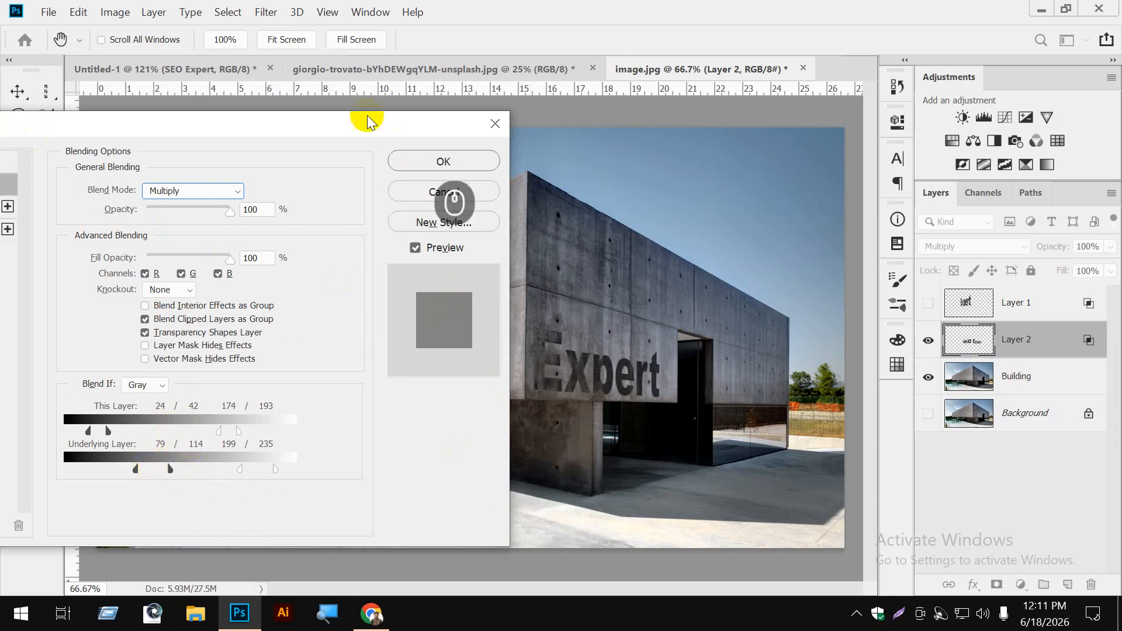
pyautogui.moveTo(357, 123); pyautogui.dragTo(237, 146)
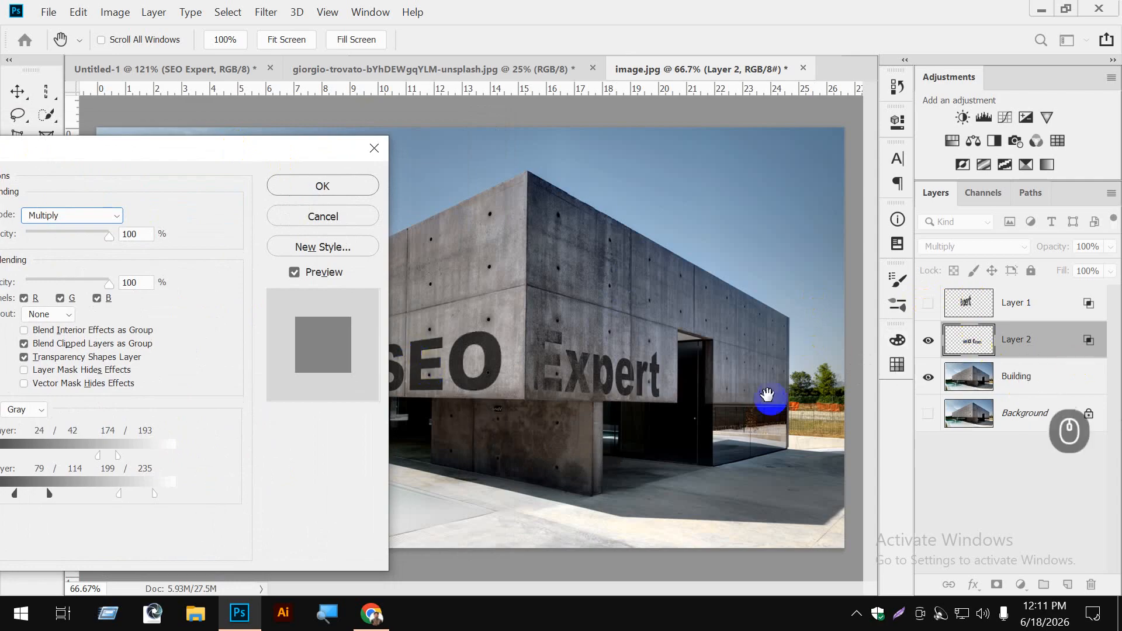
# - Refine the Underlying Layer's Blend If range to 7 / 78 in the shadows and 144 / 235 in the highlights, and apply the layer style
pyautogui.moveTo(205, 154); pyautogui.dragTo(1118, 129)
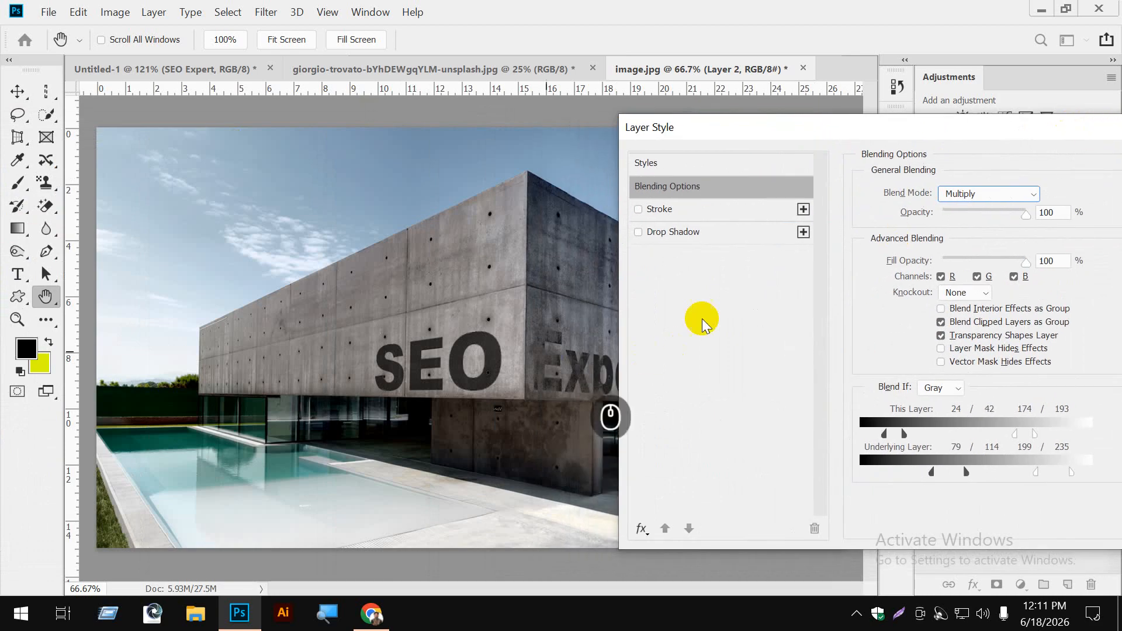
pyautogui.moveTo(770, 129); pyautogui.dragTo(764, 117)
pyautogui.moveTo(955, 458); pyautogui.dragTo(891, 457)
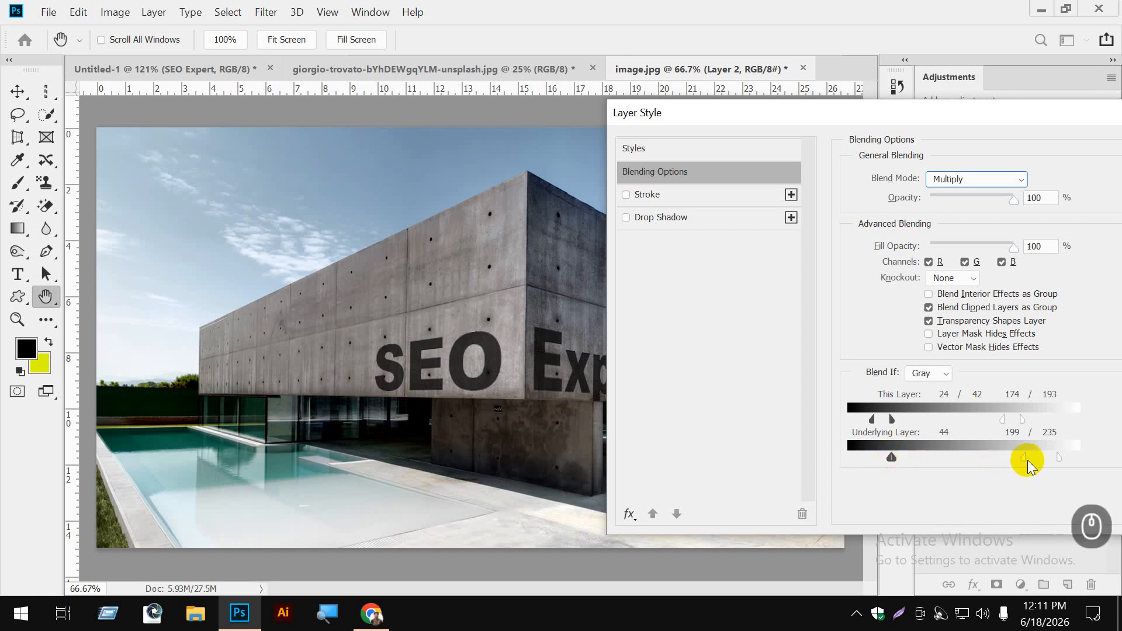
pyautogui.moveTo(1023, 458); pyautogui.dragTo(979, 458)
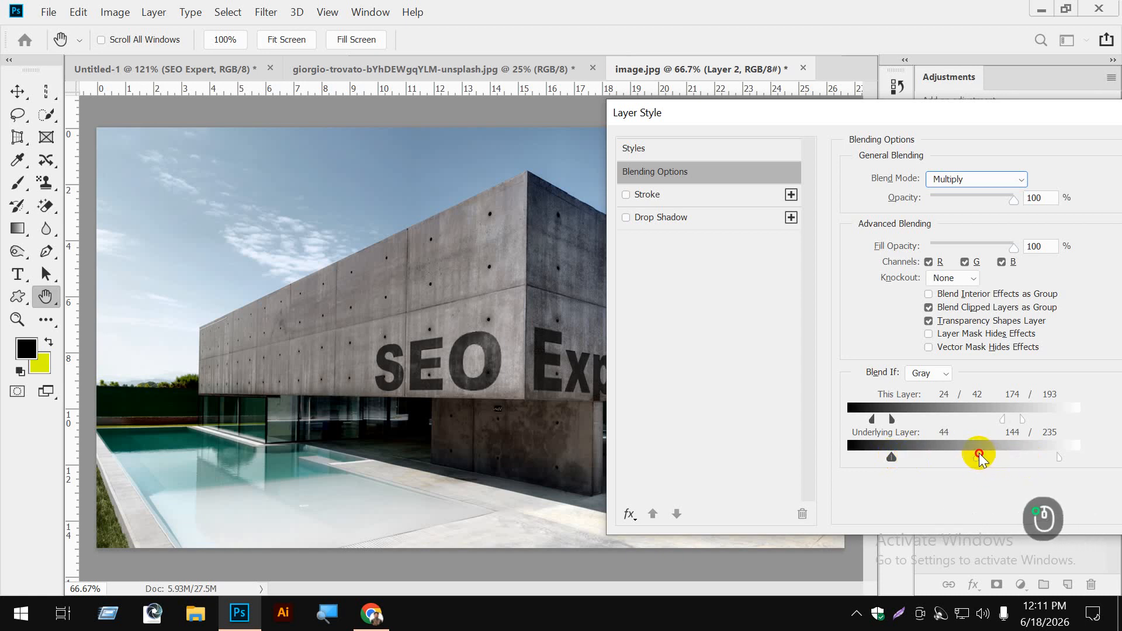
pyautogui.moveTo(891, 457); pyautogui.dragTo(922, 458)
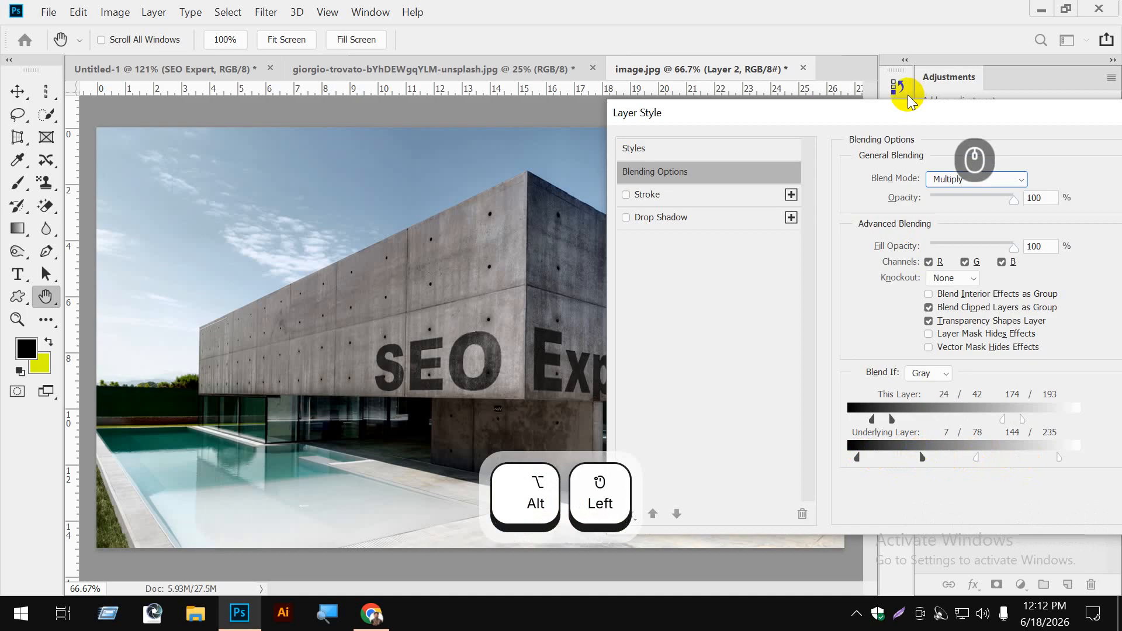
pyautogui.moveTo(906, 110); pyautogui.dragTo(629, 109)
pyautogui.click(928, 141)
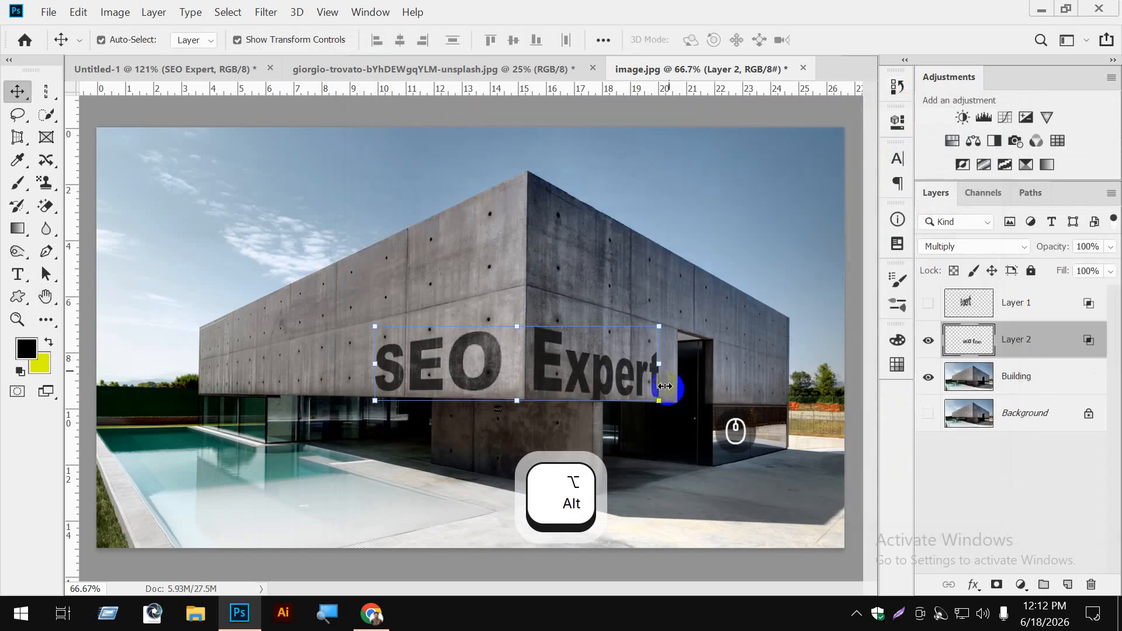
# - Deselect the layer and examine the blended SEO Expert lettering up close in full-screen mode
pyautogui.click(1023, 464)
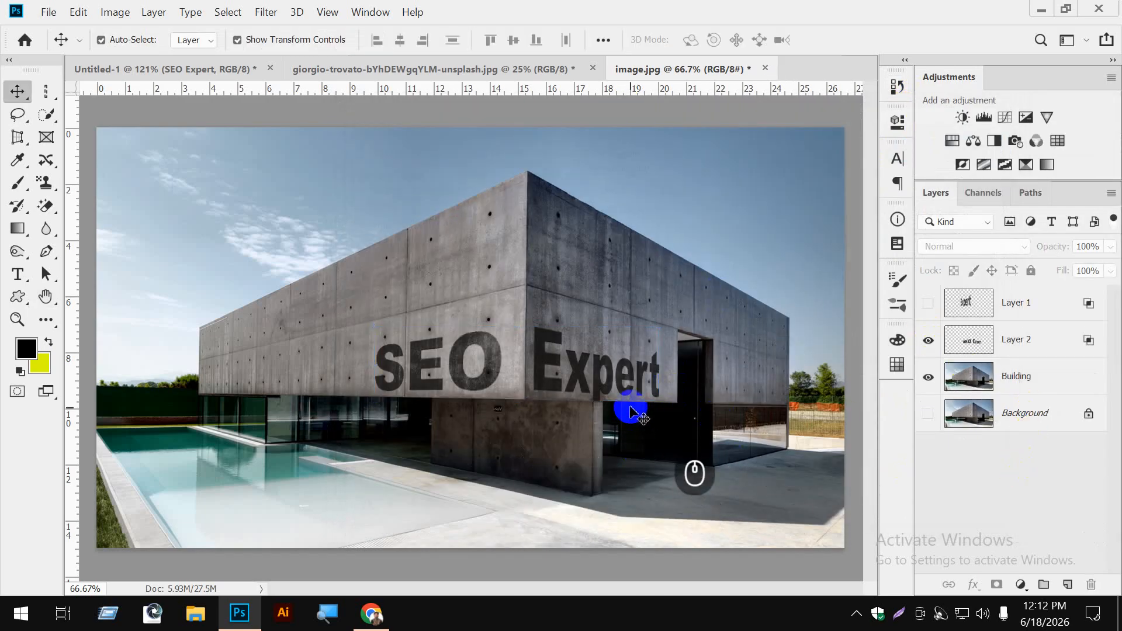
pyautogui.press('f')
pyautogui.press('f')
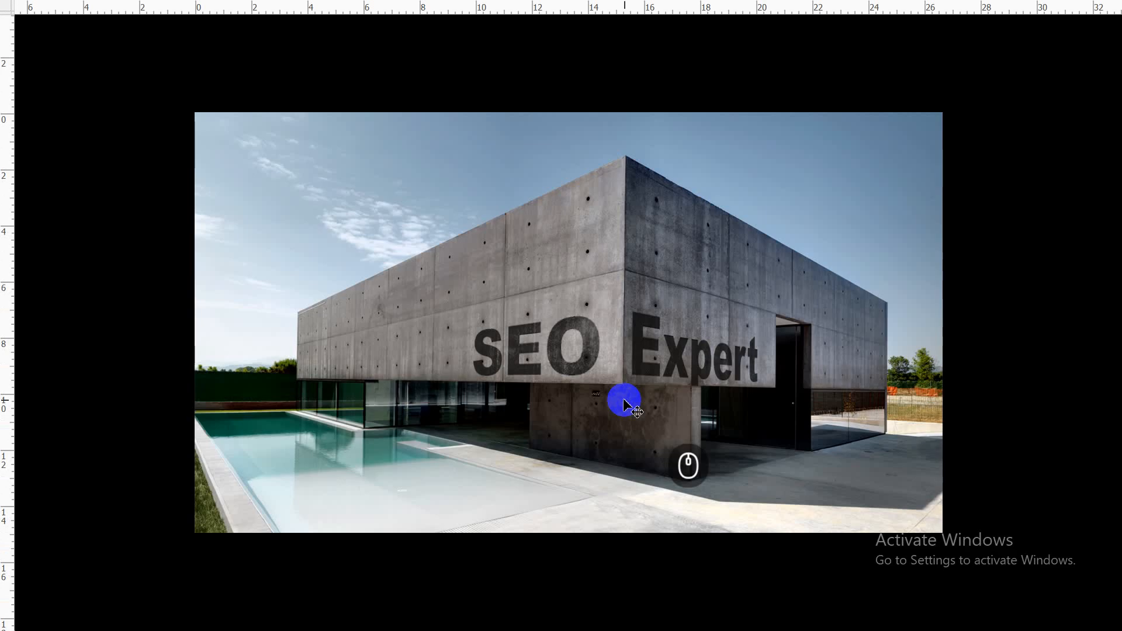
pyautogui.scroll(3, 697, 393)
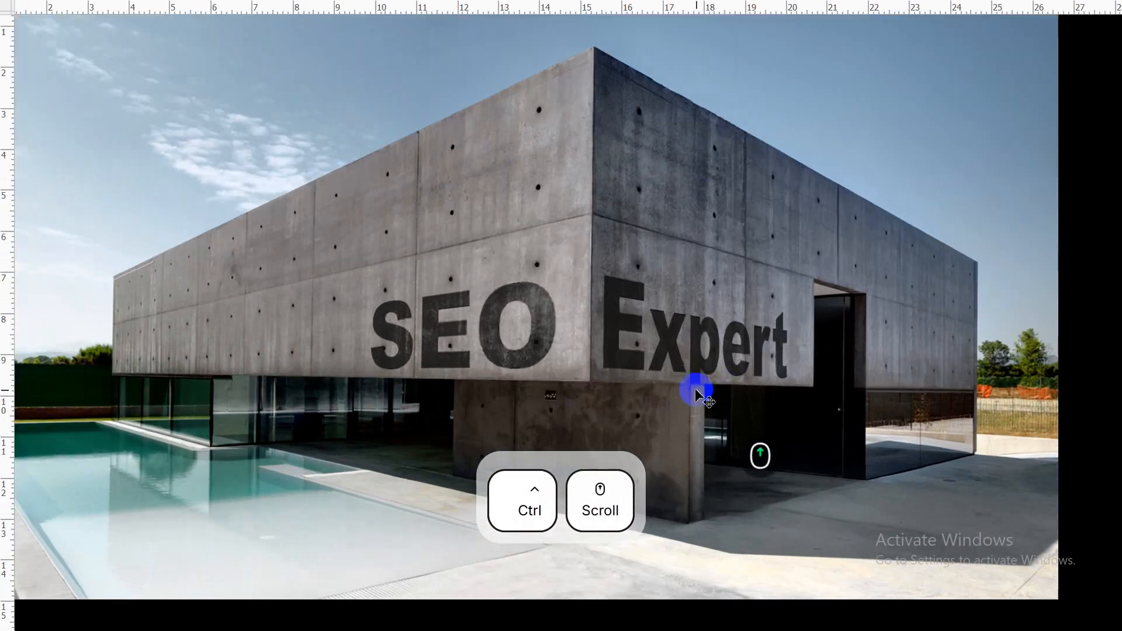
pyautogui.scroll(-2, 697, 393)
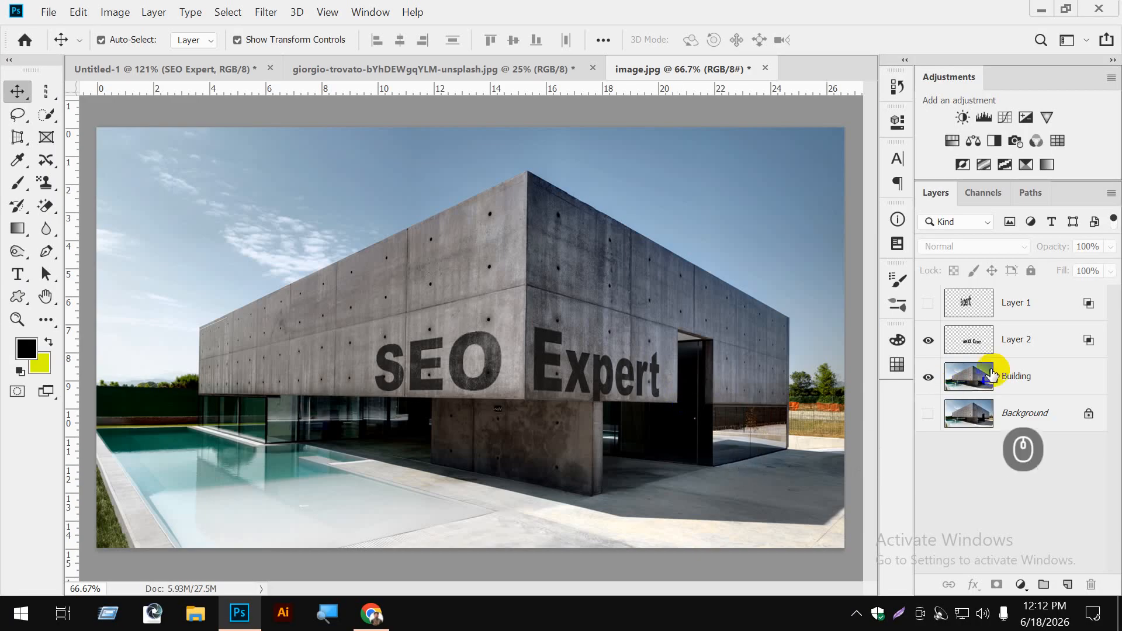
# - Select Layer 2 and move the SEO Expert lettering slightly upward on the concrete walls
pyautogui.click(1002, 339)
pyautogui.moveTo(556, 370); pyautogui.dragTo(558, 360)
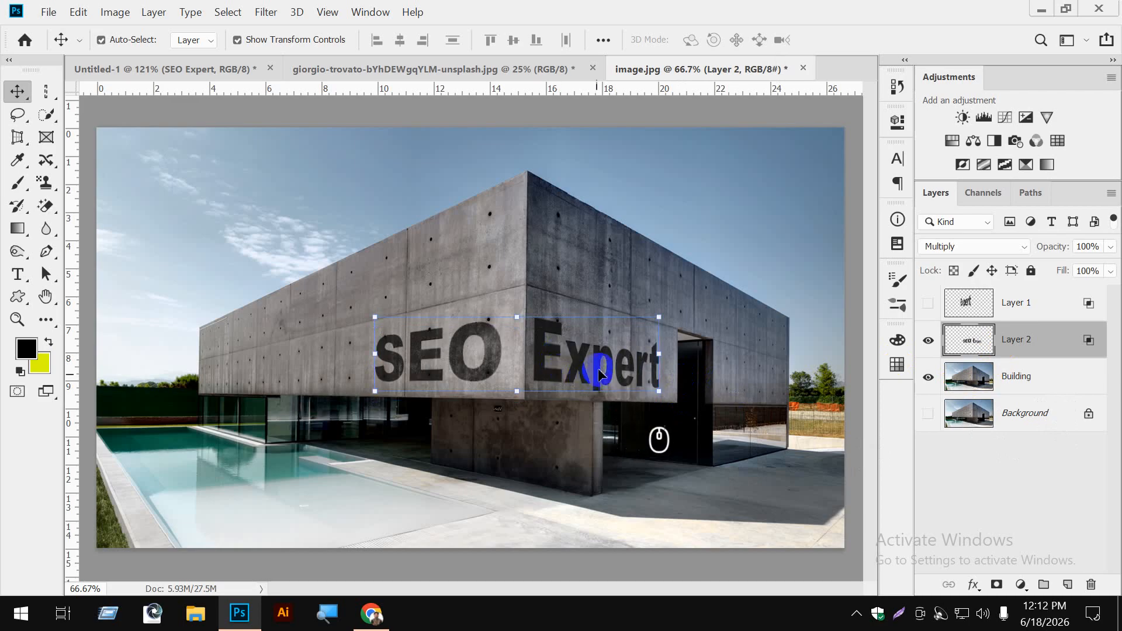